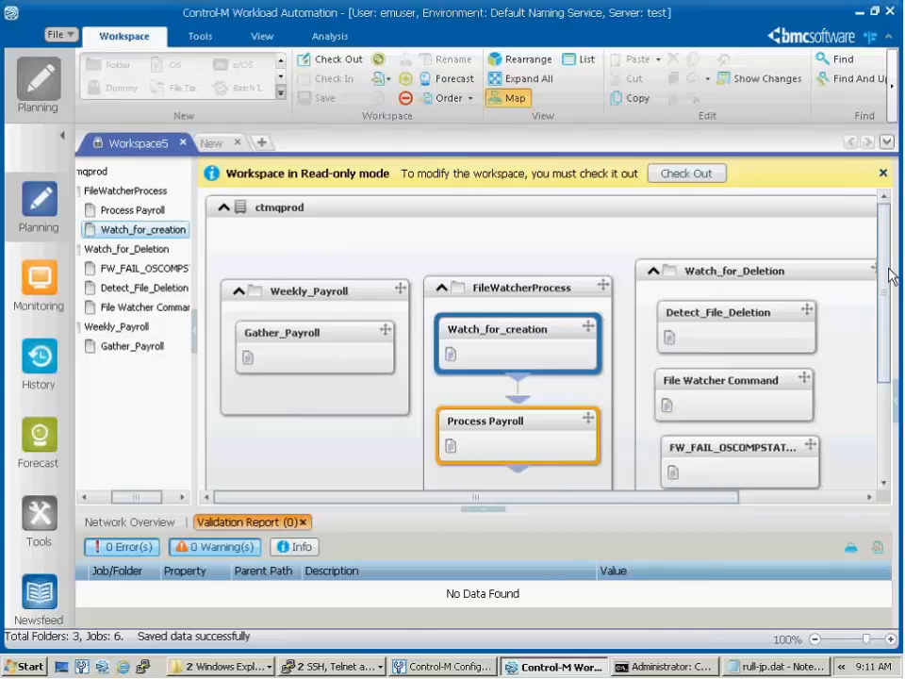
Review the file watcher attributes of the Watch_for_creation job in the FileWatcherProcess folder.
{"action": "double_click", "coordinate": [539, 334]}
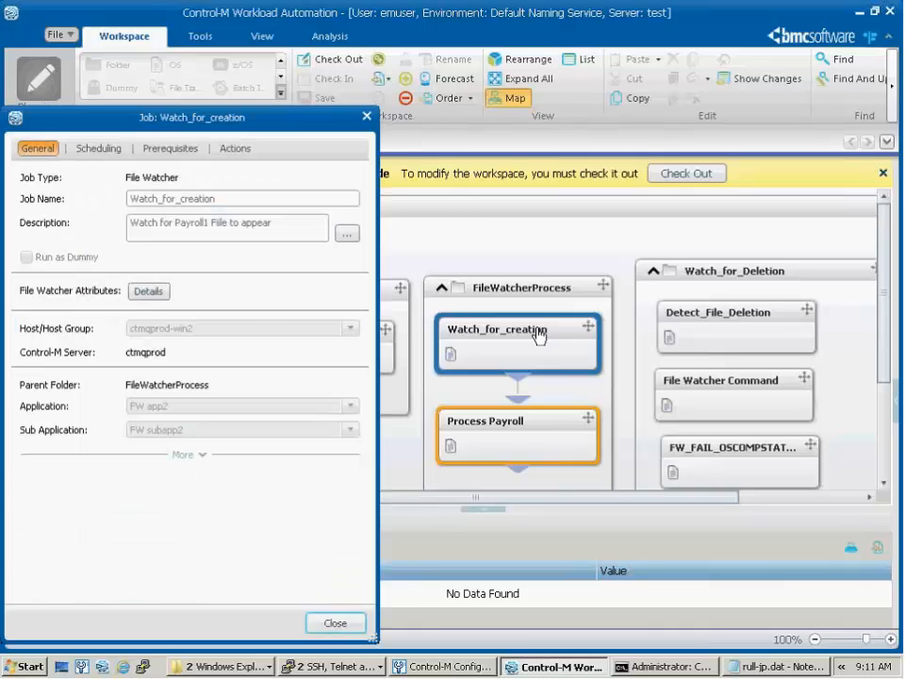
{"action": "left_click", "coordinate": [151, 292]}
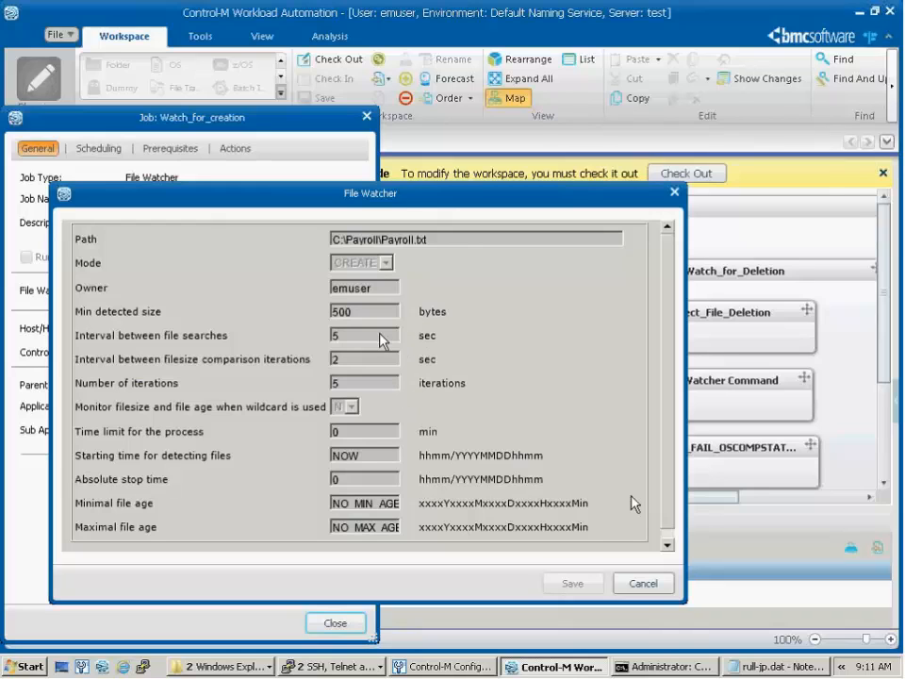
{"action": "left_click", "coordinate": [643, 582]}
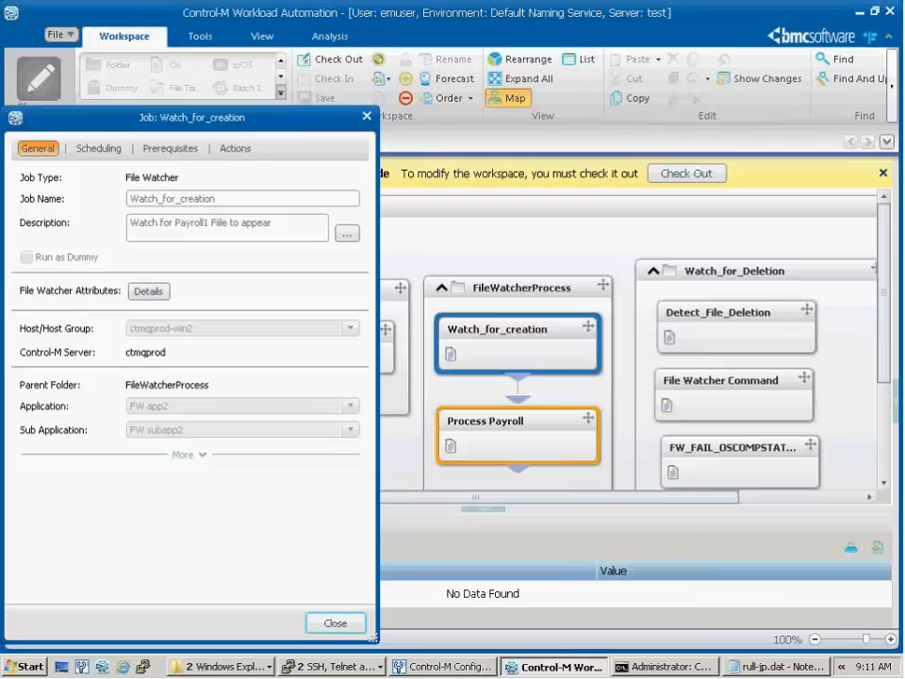
{"action": "left_click", "coordinate": [366, 117]}
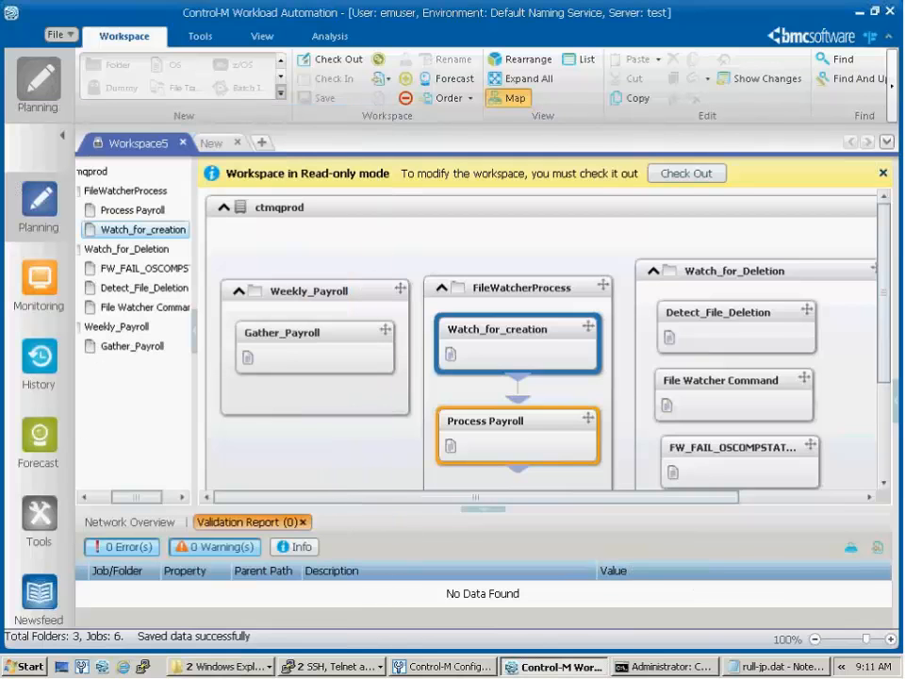
Check out the workspace and try setting the Watch_for_creation job's minimum detected file size to 4 bytes.
{"action": "left_click", "coordinate": [712, 178]}
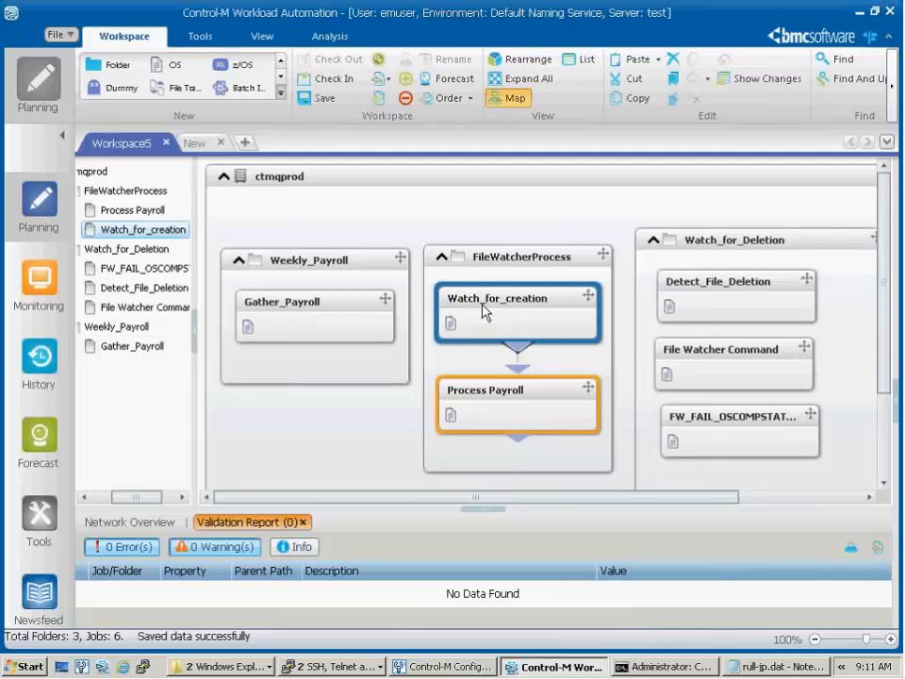
{"action": "double_click", "coordinate": [485, 308]}
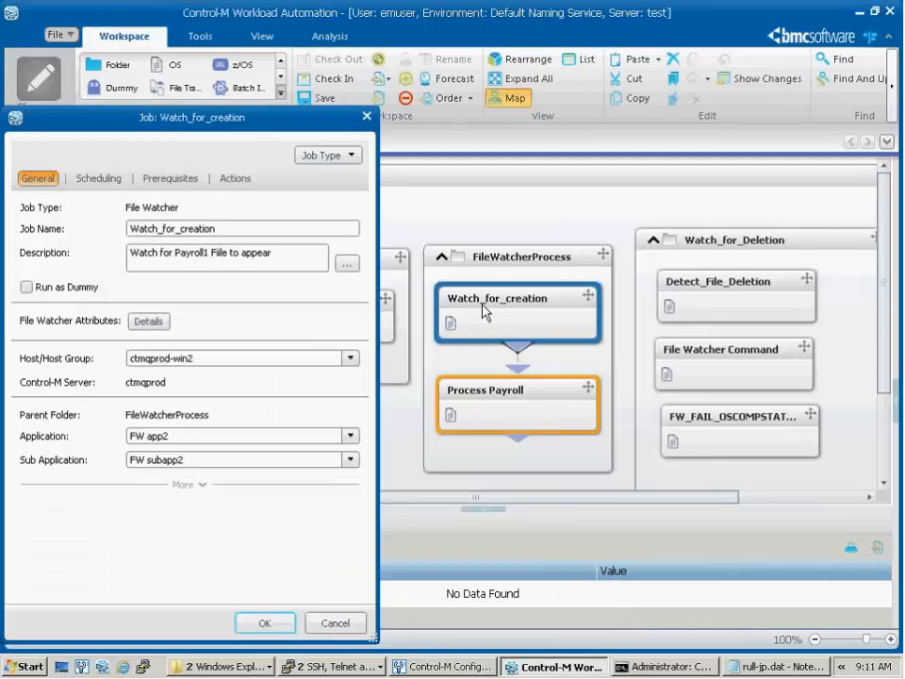
{"action": "left_click", "coordinate": [146, 323]}
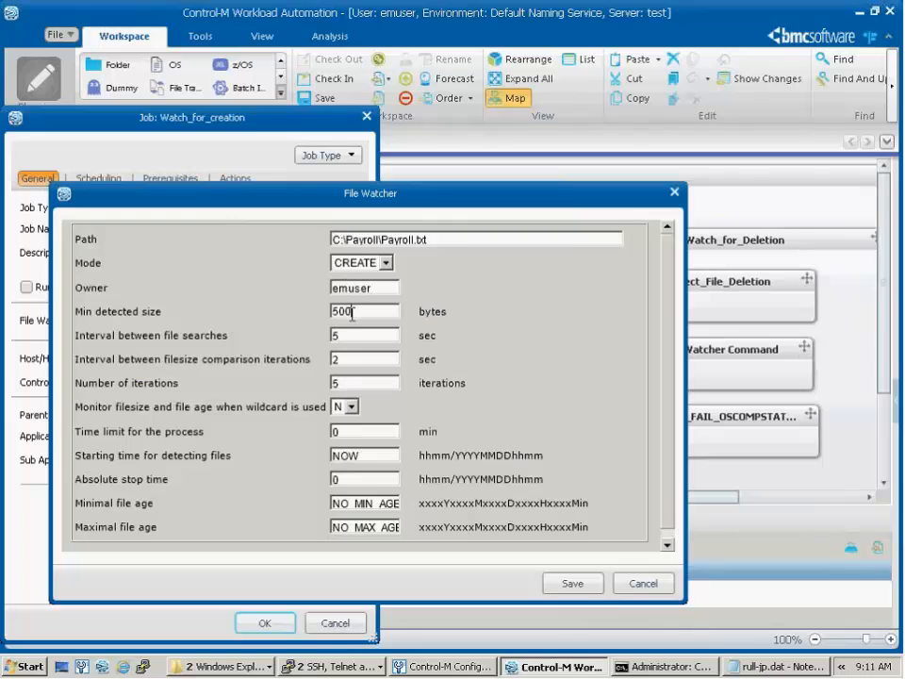
{"action": "double_click", "coordinate": [352, 311]}
{"action": "type", "text": "4"}
{"action": "left_click", "coordinate": [577, 586]}
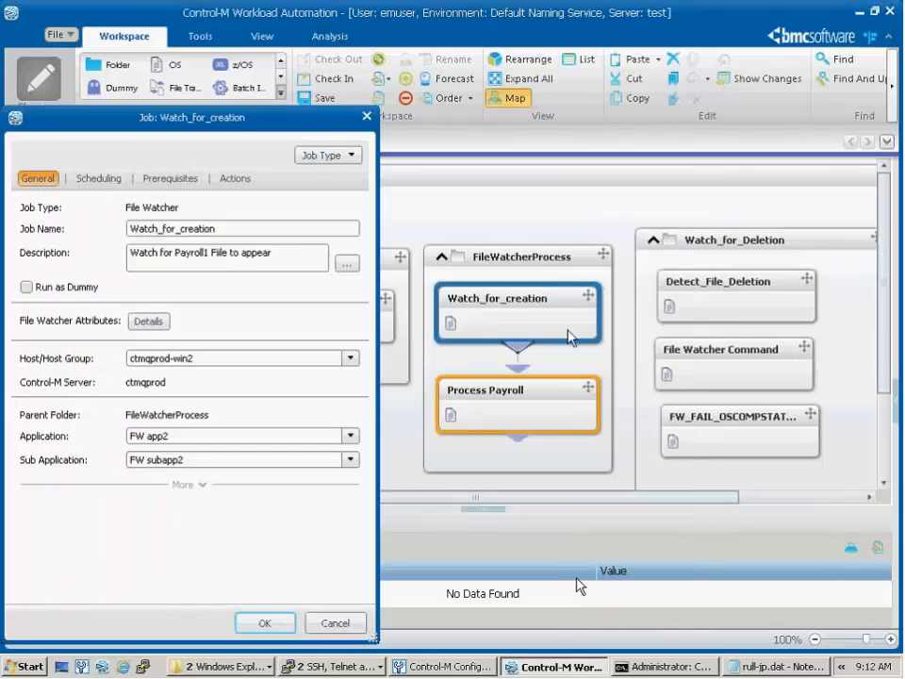
{"action": "left_click", "coordinate": [367, 116]}
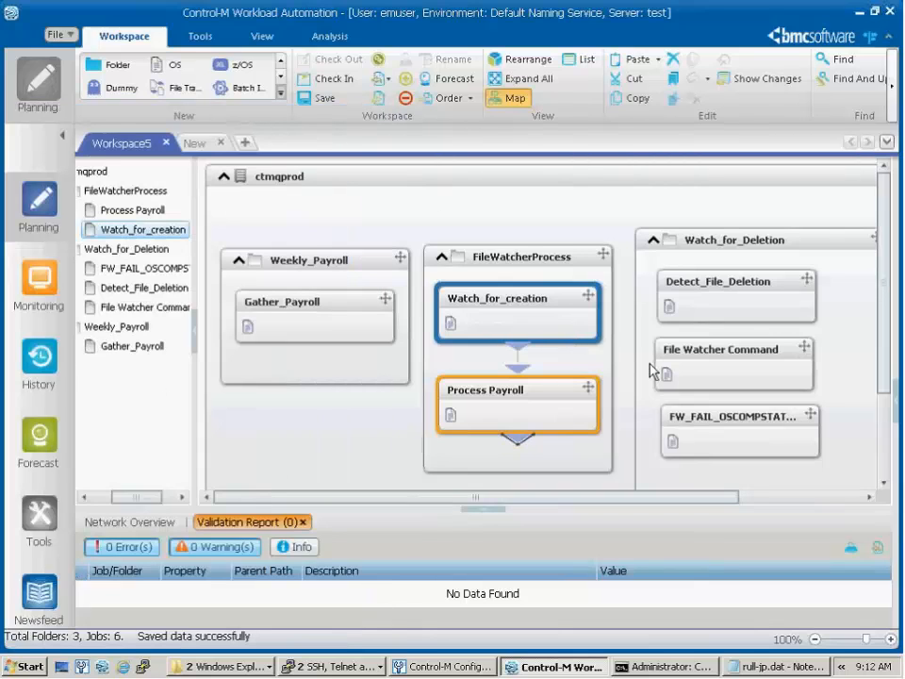
Review the file watcher attributes of the Detect_File_Deletion job in the Watch_for_Deletion folder.
{"action": "left_click", "coordinate": [690, 288]}
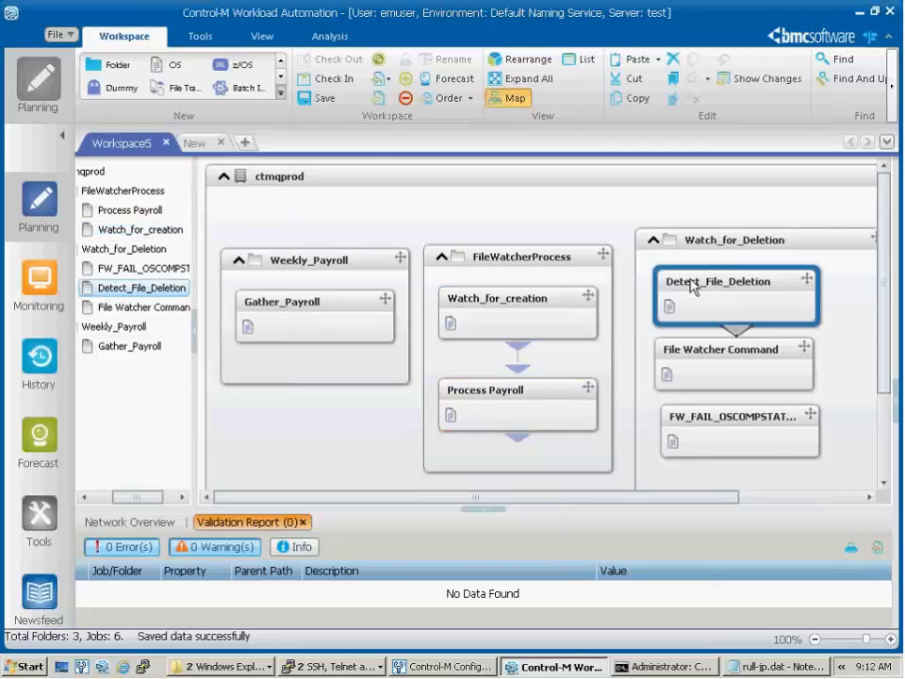
{"action": "double_click", "coordinate": [691, 288]}
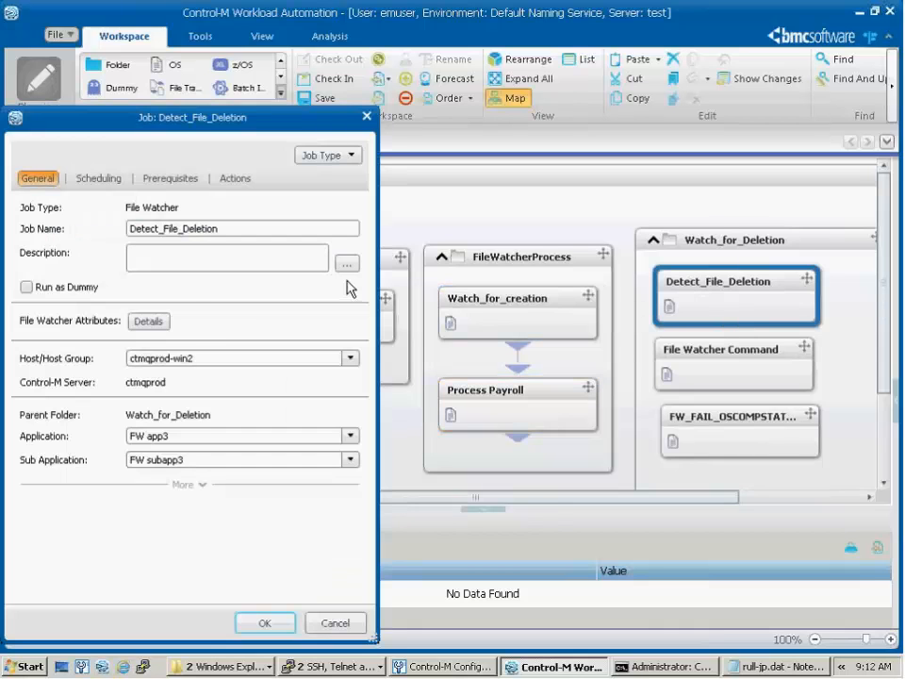
{"action": "left_click", "coordinate": [147, 321]}
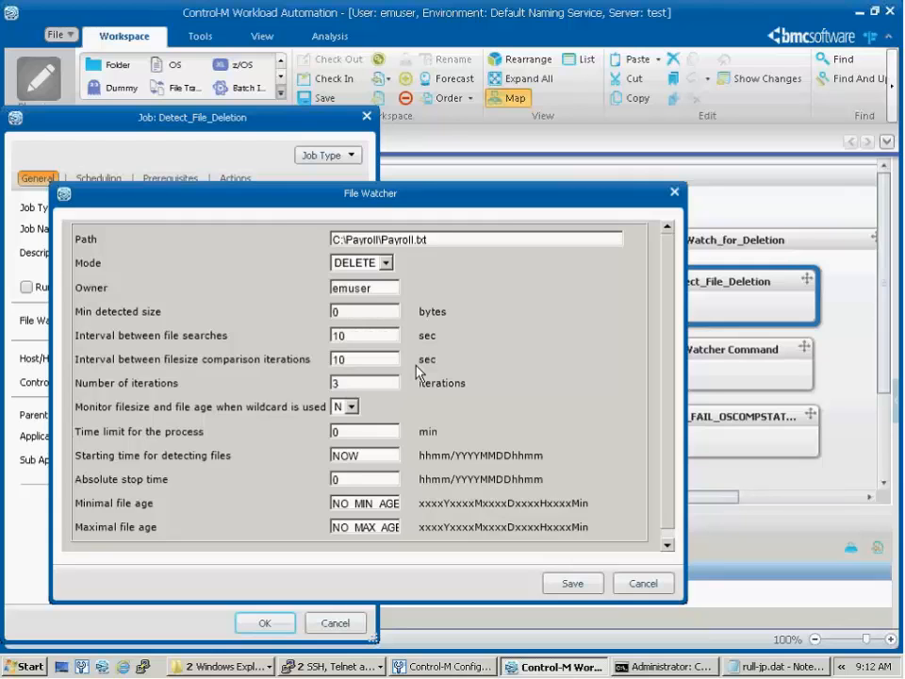
{"action": "left_click", "coordinate": [642, 584]}
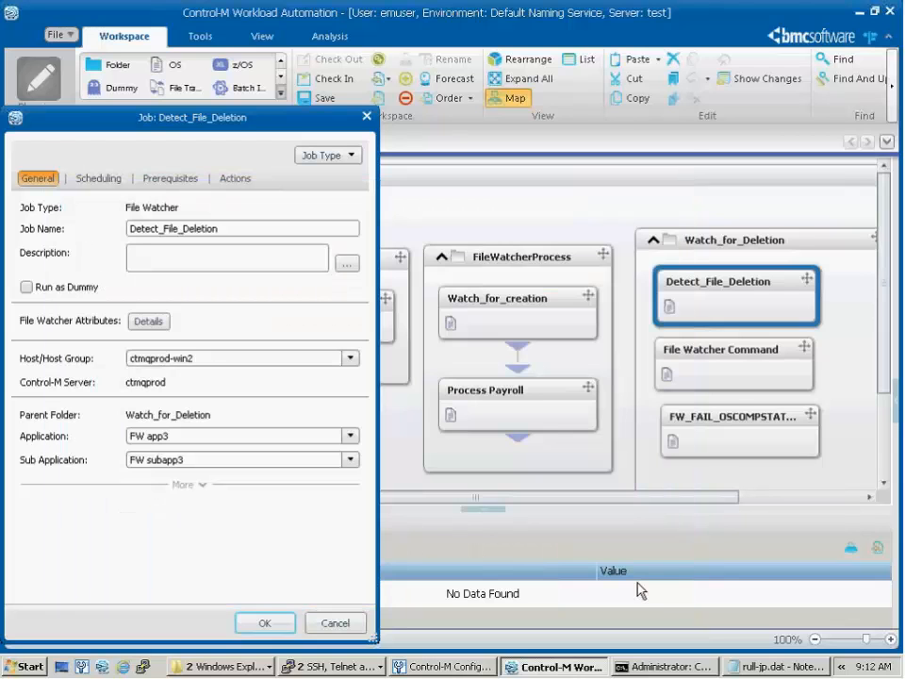
{"action": "left_click", "coordinate": [367, 115]}
Review the command defined in the File Watcher Command job, leaving it without edits.
{"action": "left_click", "coordinate": [721, 363]}
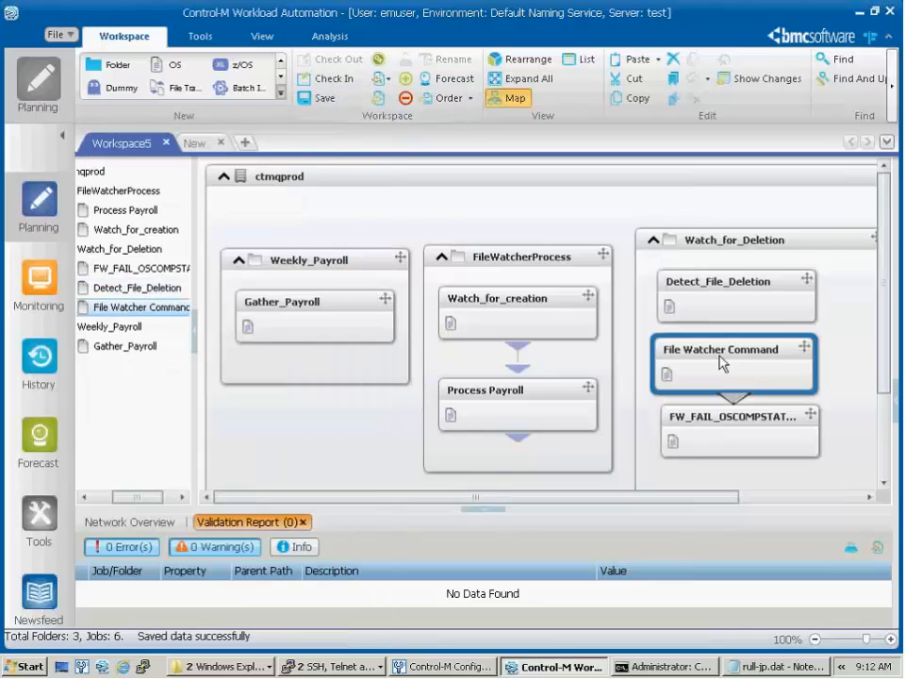
{"action": "double_click", "coordinate": [721, 363]}
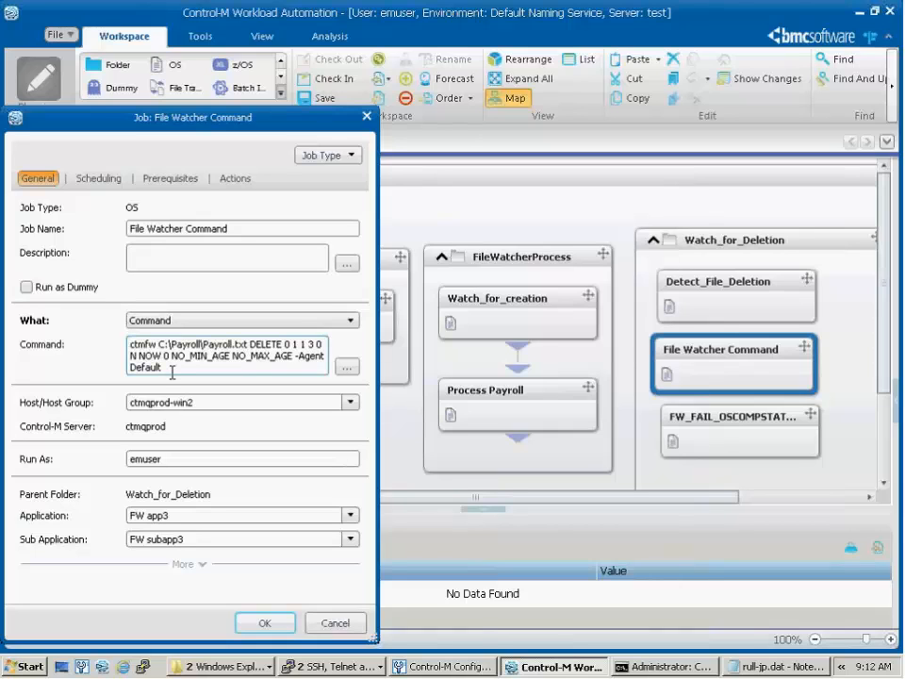
{"action": "left_click", "coordinate": [349, 626]}
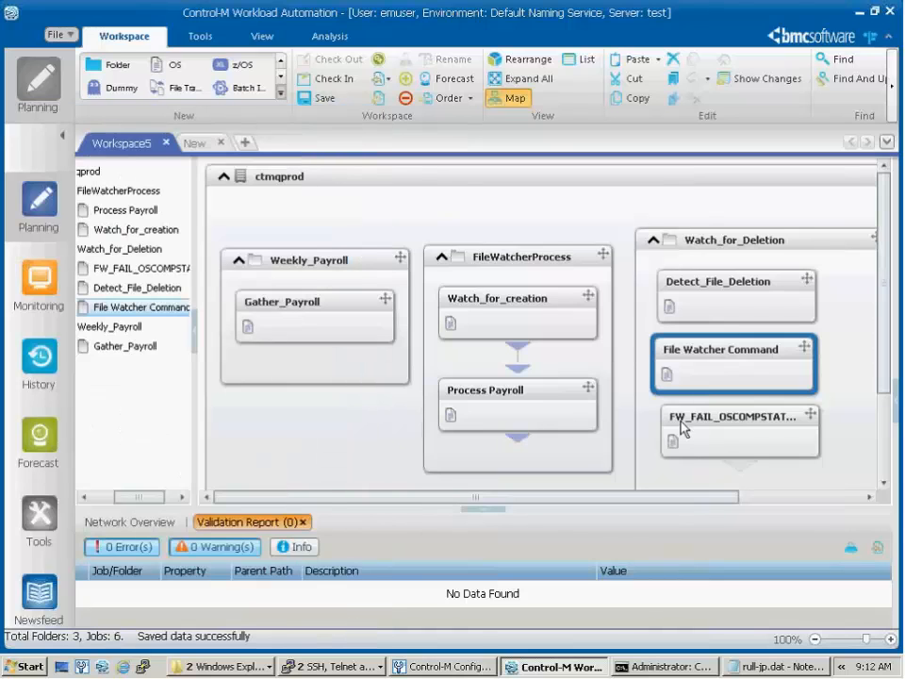
Examine the On-Do actions defined for the FW_FAIL_OSCOMPSTAT_7 job.
{"action": "left_click", "coordinate": [751, 426]}
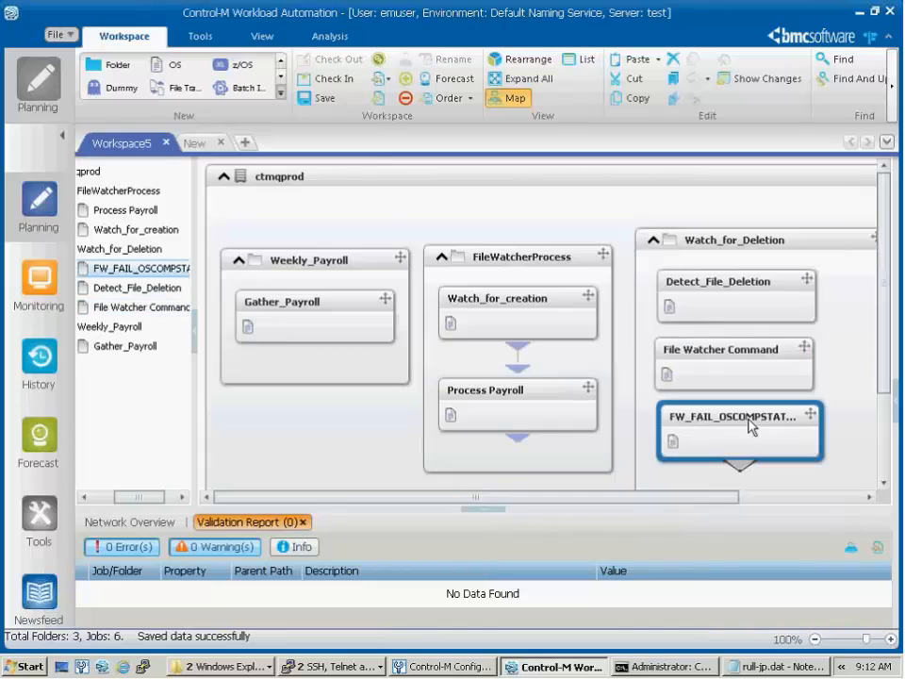
{"action": "double_click", "coordinate": [752, 426]}
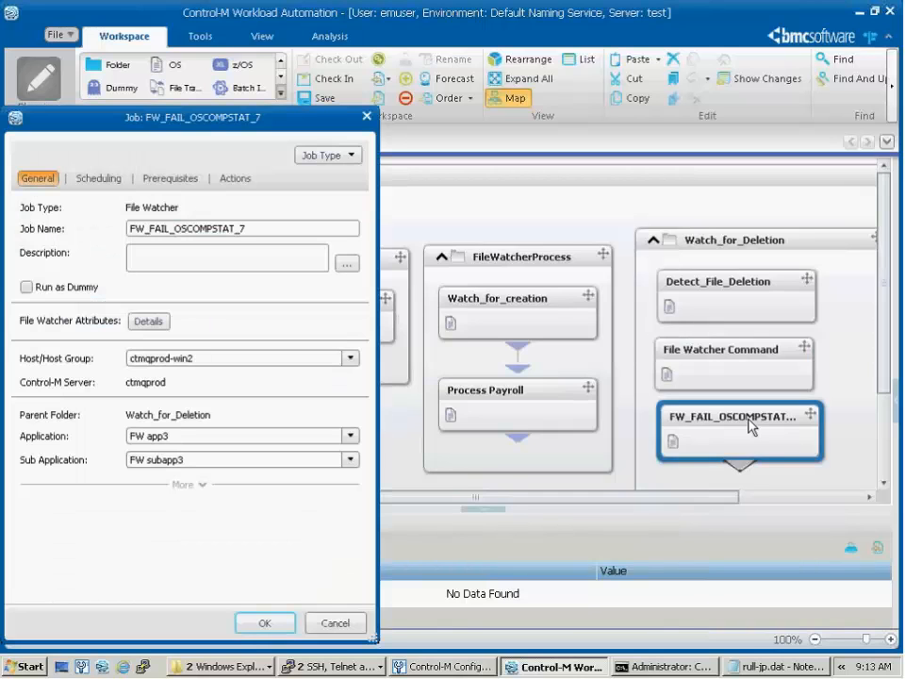
{"action": "left_click", "coordinate": [172, 264]}
{"action": "left_click", "coordinate": [237, 181]}
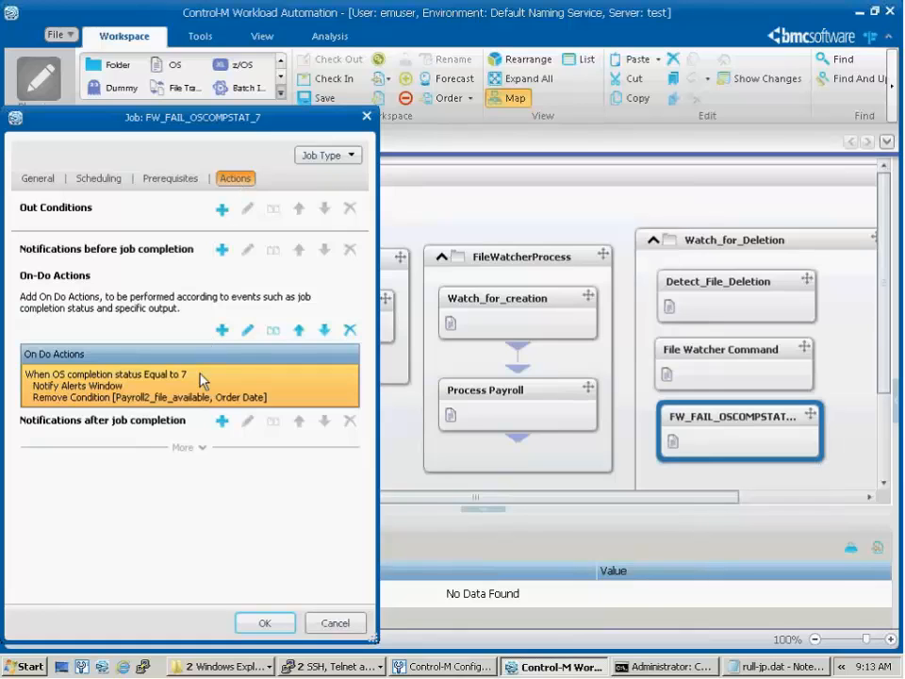
{"action": "mouse_move", "coordinate": [200, 382]}
{"action": "left_click", "coordinate": [335, 623]}
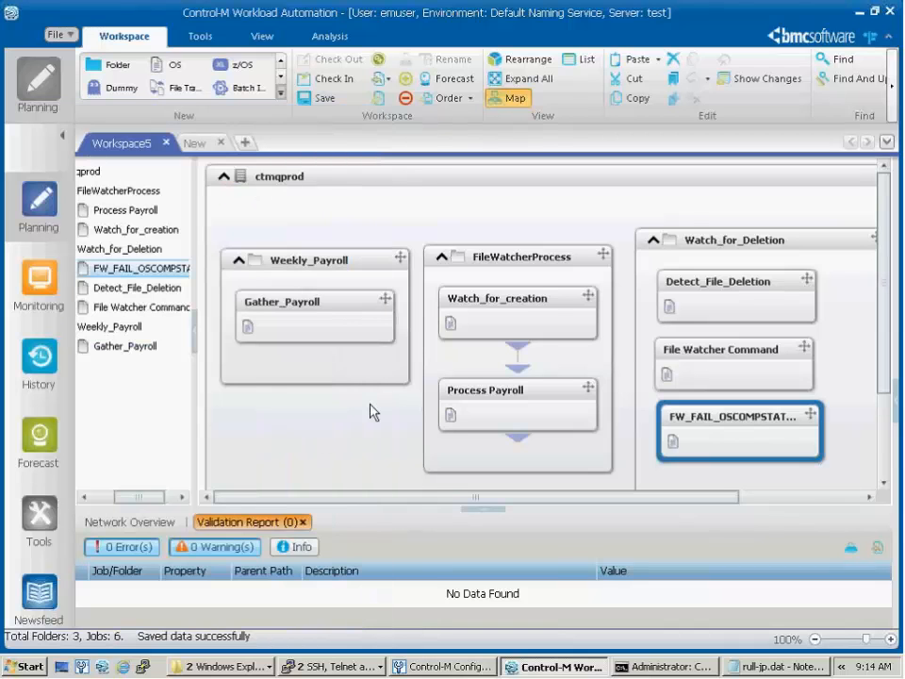
Check in the workspace and order the Weekly_Payroll folder.
{"action": "left_click", "coordinate": [340, 79]}
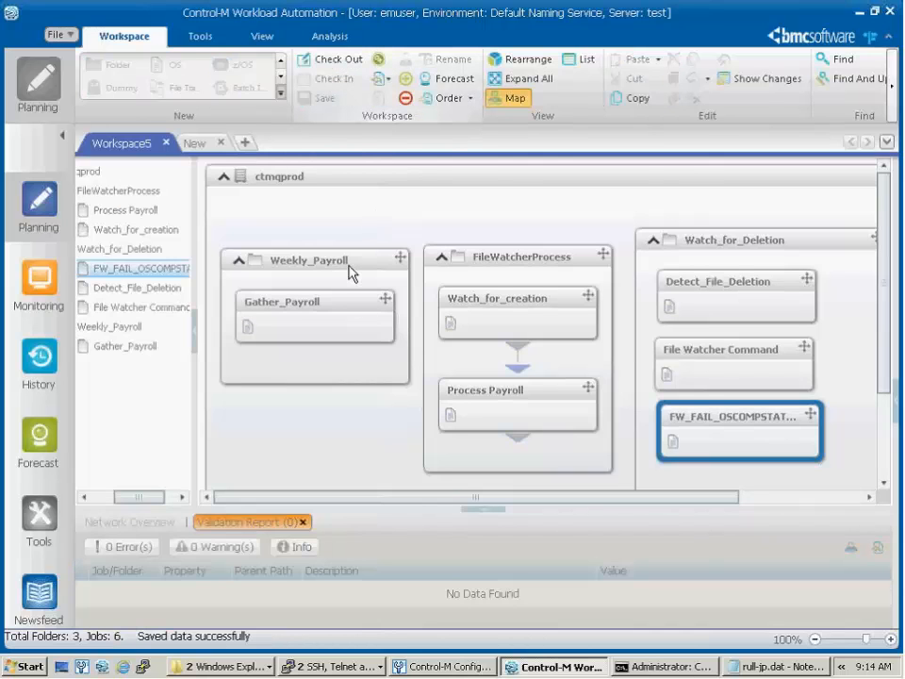
{"action": "right_click", "coordinate": [338, 295]}
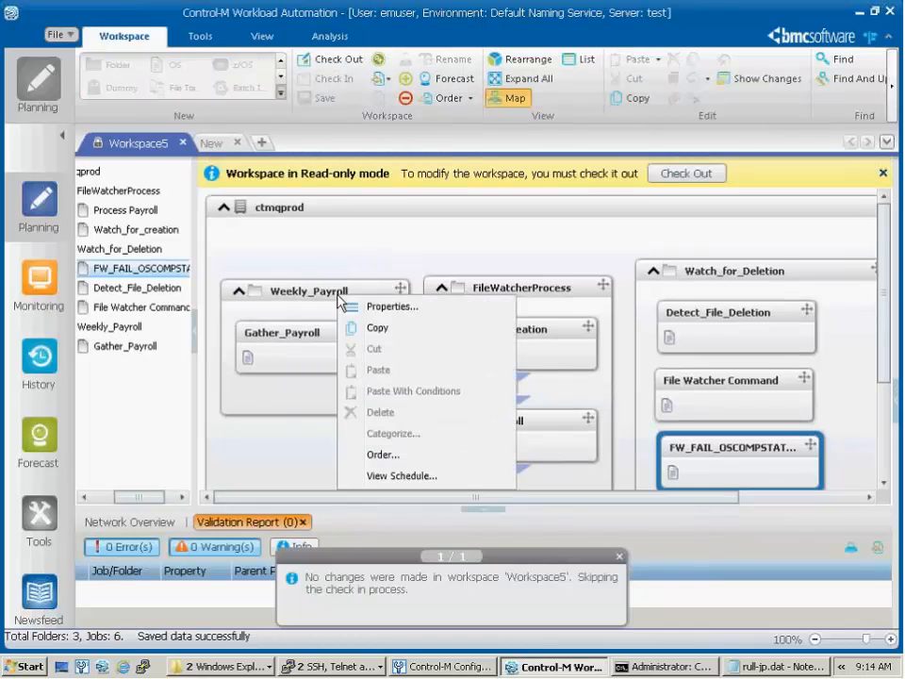
{"action": "left_click", "coordinate": [385, 454]}
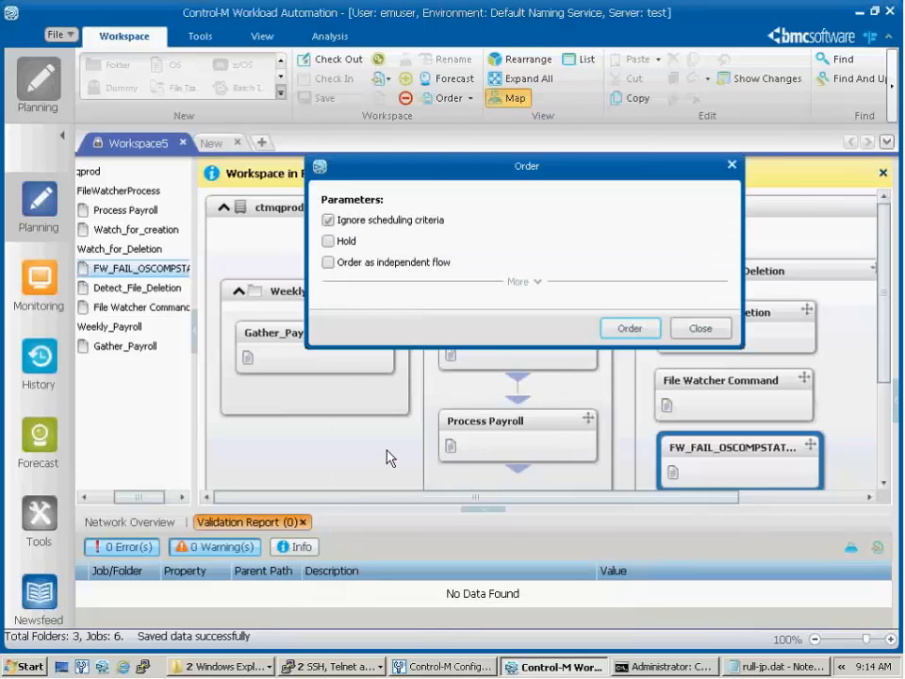
{"action": "left_click", "coordinate": [624, 328]}
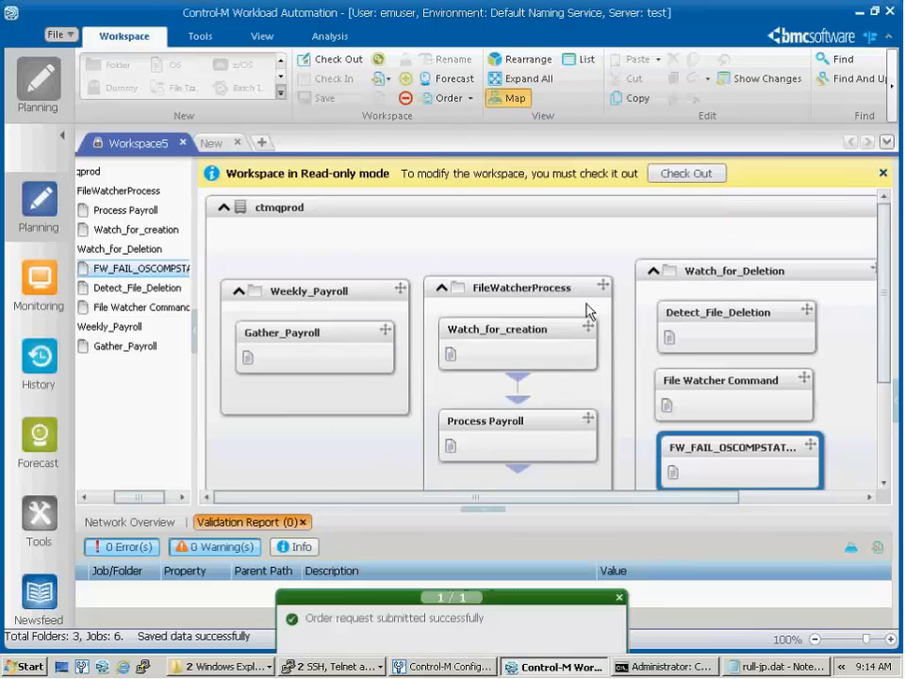
Order the FileWatcherProcess folder, ignoring its scheduling criteria.
{"action": "right_click", "coordinate": [517, 292]}
{"action": "left_click", "coordinate": [563, 450]}
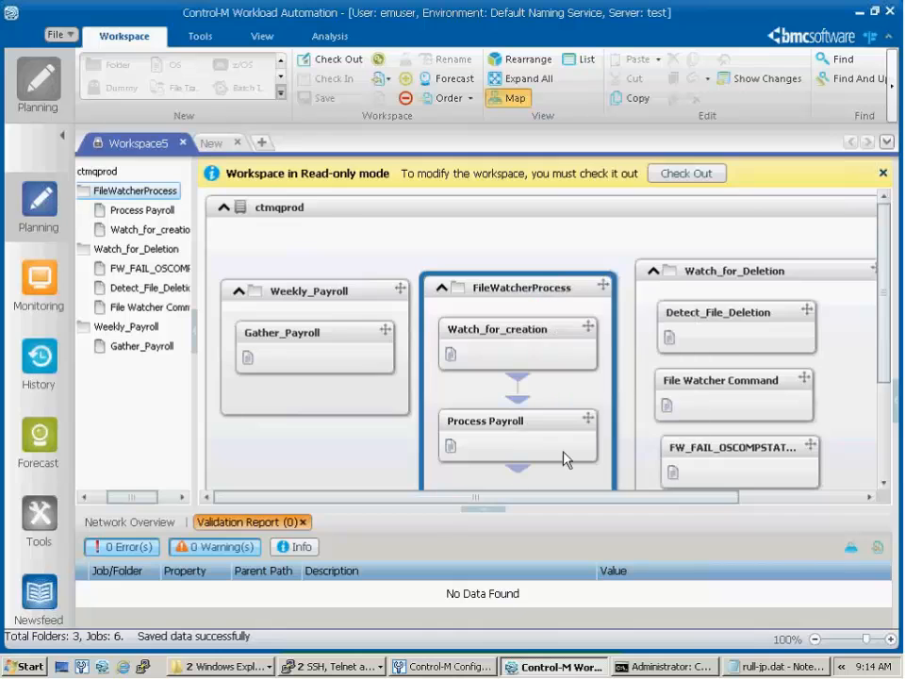
{"action": "left_click", "coordinate": [328, 220]}
{"action": "left_click", "coordinate": [634, 330]}
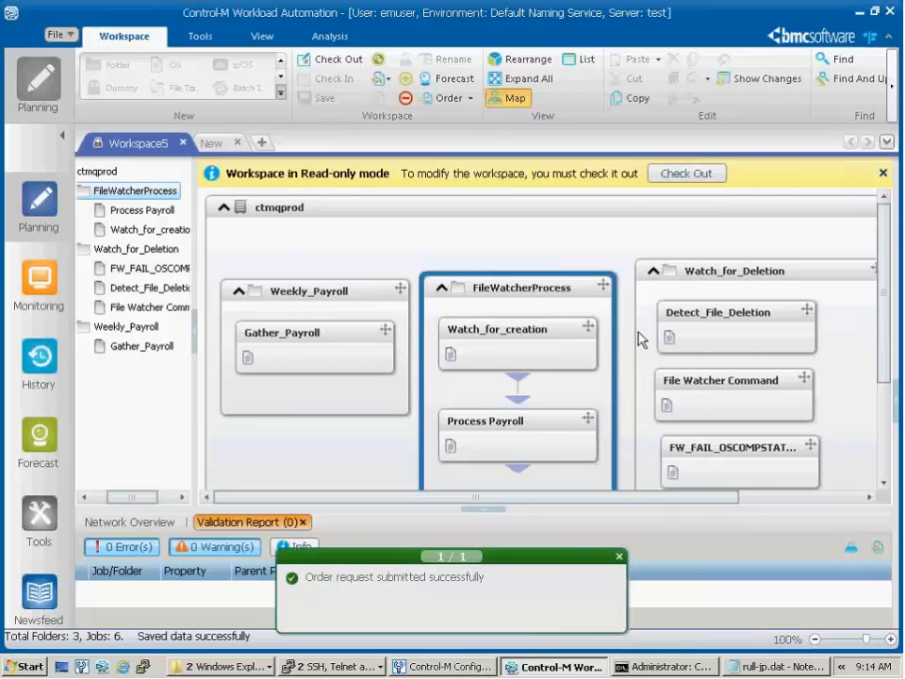
Order the Detect_File_Deletion job, ignoring its scheduling criteria.
{"action": "right_click", "coordinate": [739, 330]}
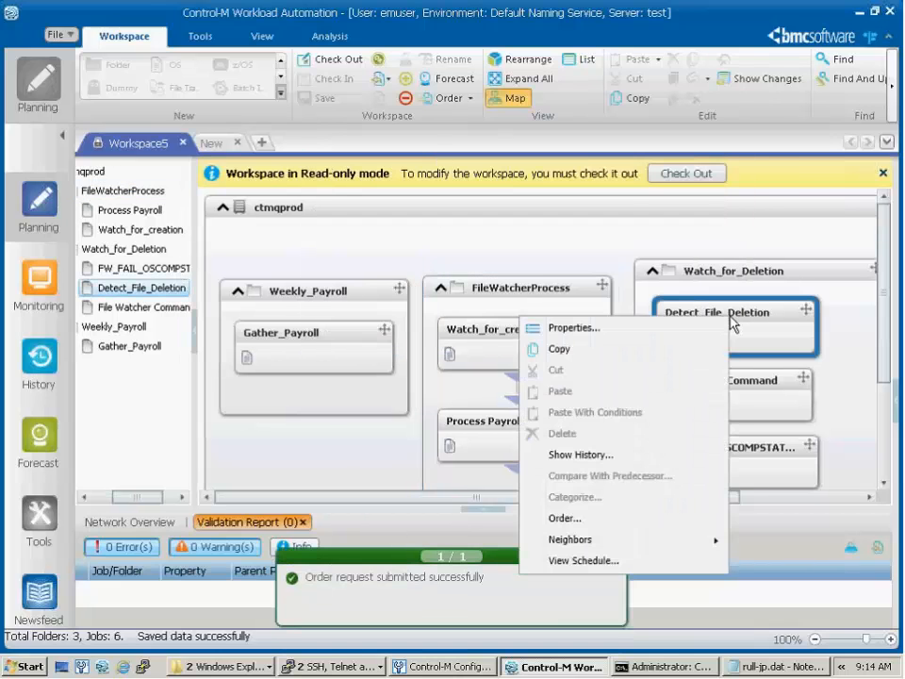
{"action": "left_click", "coordinate": [628, 520]}
{"action": "left_click", "coordinate": [328, 220]}
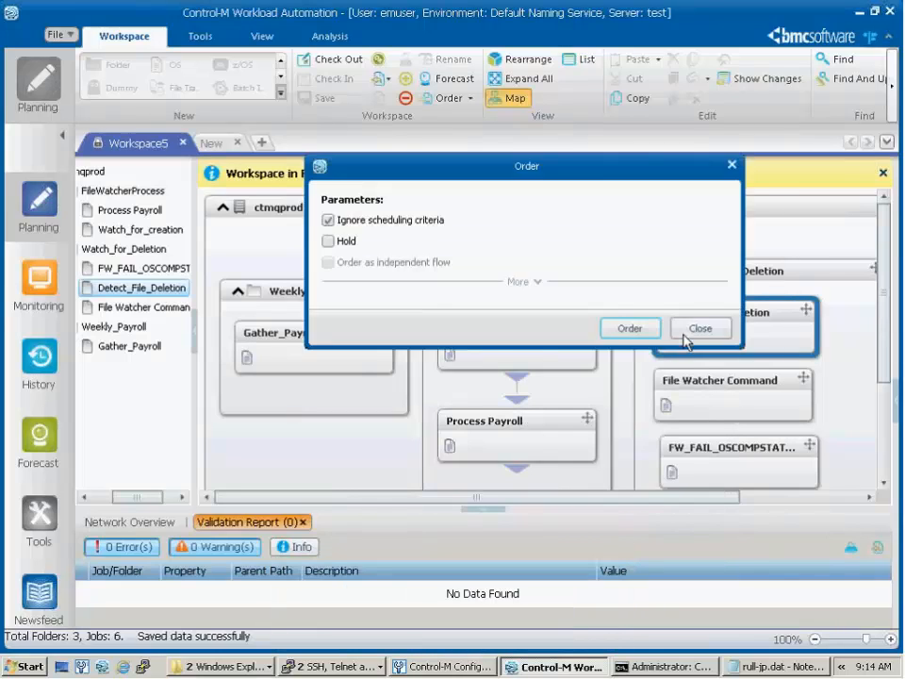
{"action": "left_click", "coordinate": [634, 330]}
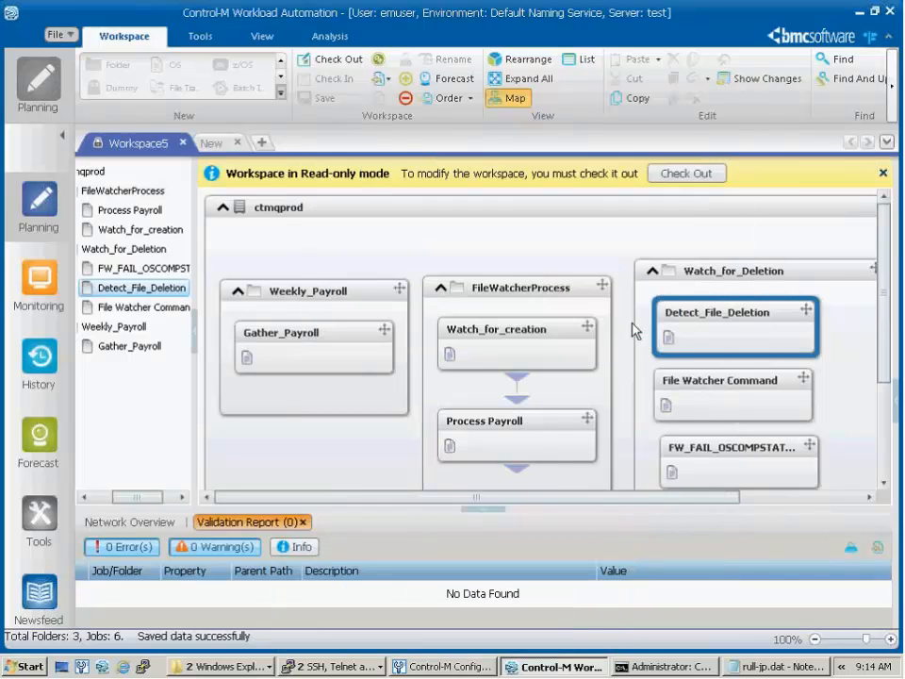
Show the FileWatcherJobs viewpoint in Monitoring and expand all levels of its job map.
{"action": "left_click", "coordinate": [38, 281]}
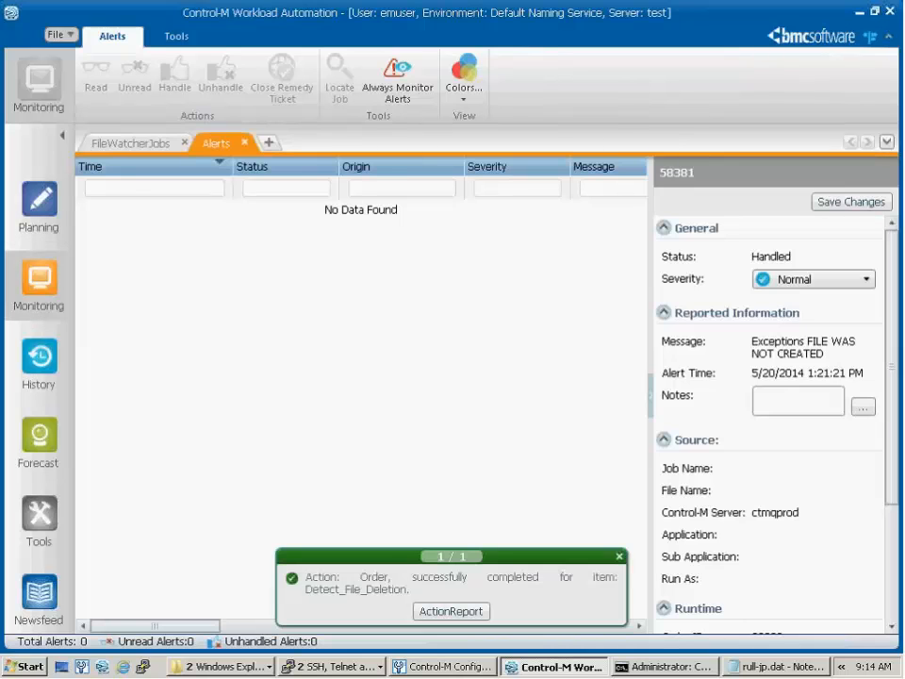
{"action": "left_click", "coordinate": [121, 146]}
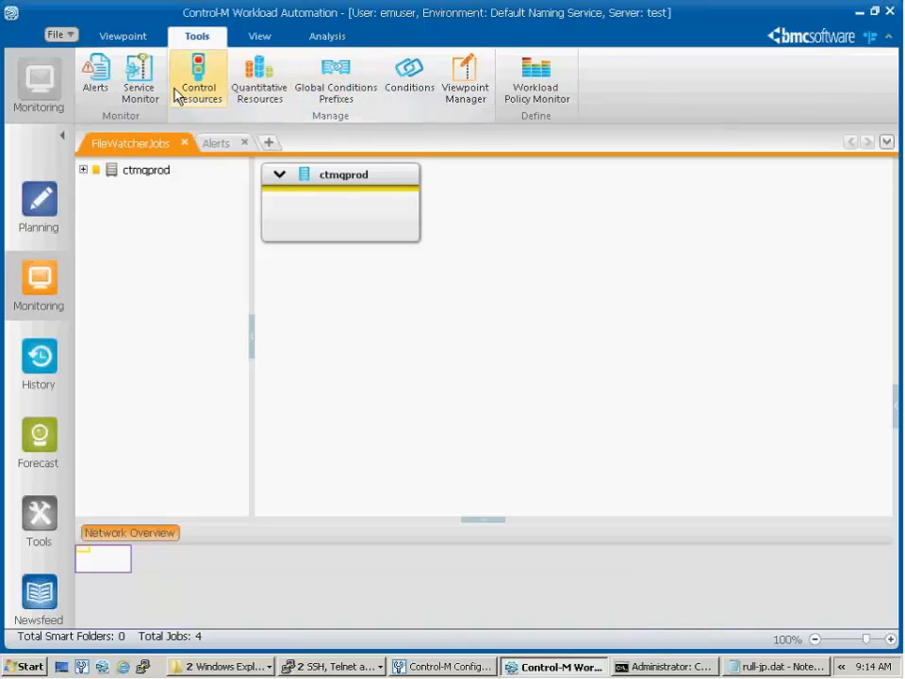
{"action": "left_click", "coordinate": [259, 35]}
{"action": "left_click", "coordinate": [566, 76]}
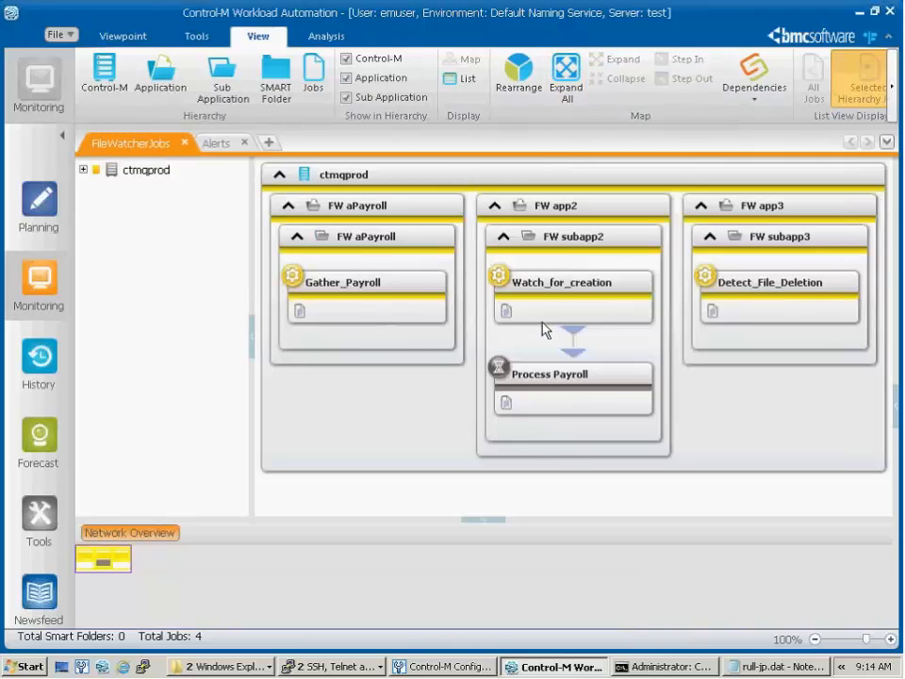
Bring the Payroll folder window to the front and select Payroll.txt while watching the jobs.
{"action": "left_click", "coordinate": [247, 667]}
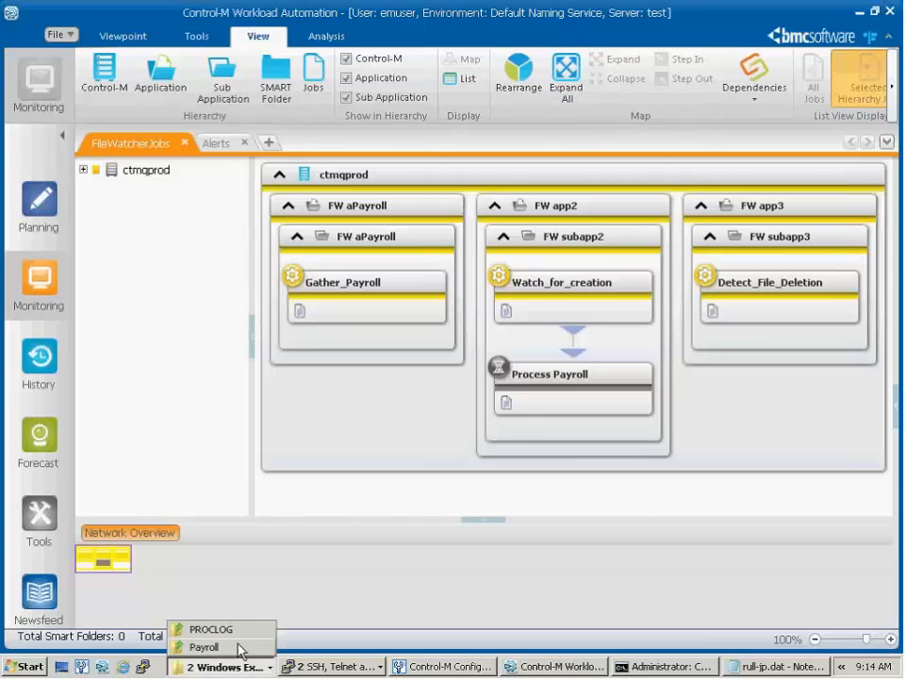
{"action": "left_click", "coordinate": [204, 647]}
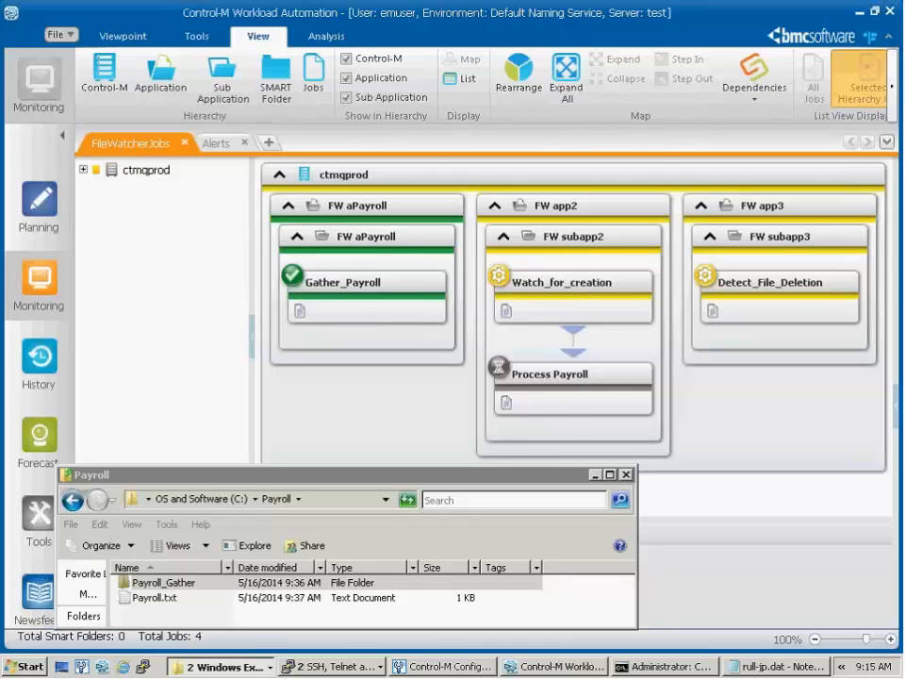
{"action": "left_click", "coordinate": [358, 602]}
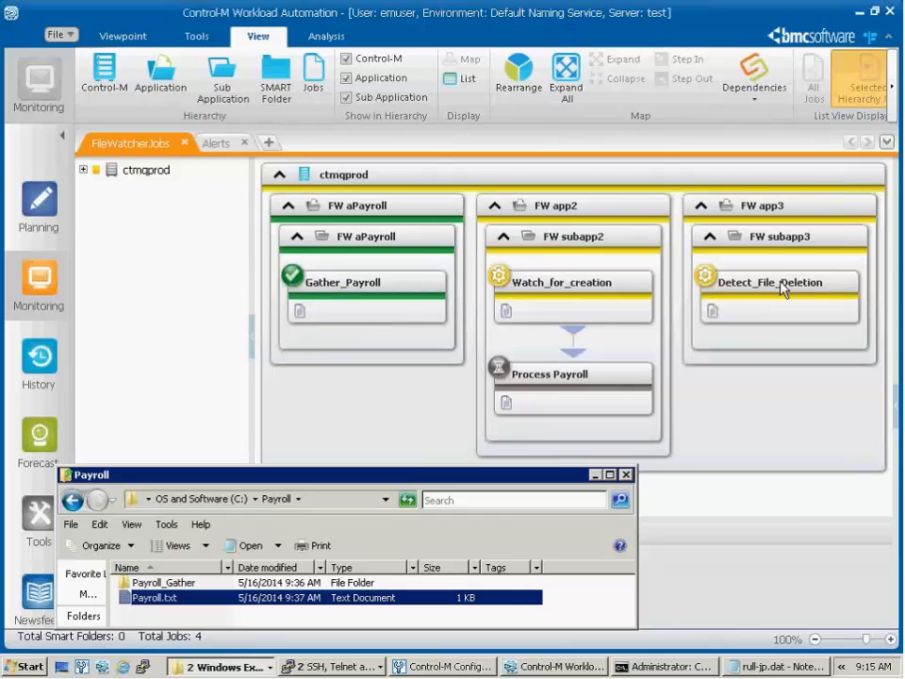
Examine the File Watcher attributes of the Watch_for_creation job, including its path, mode and minimum detected size.
{"action": "double_click", "coordinate": [567, 292]}
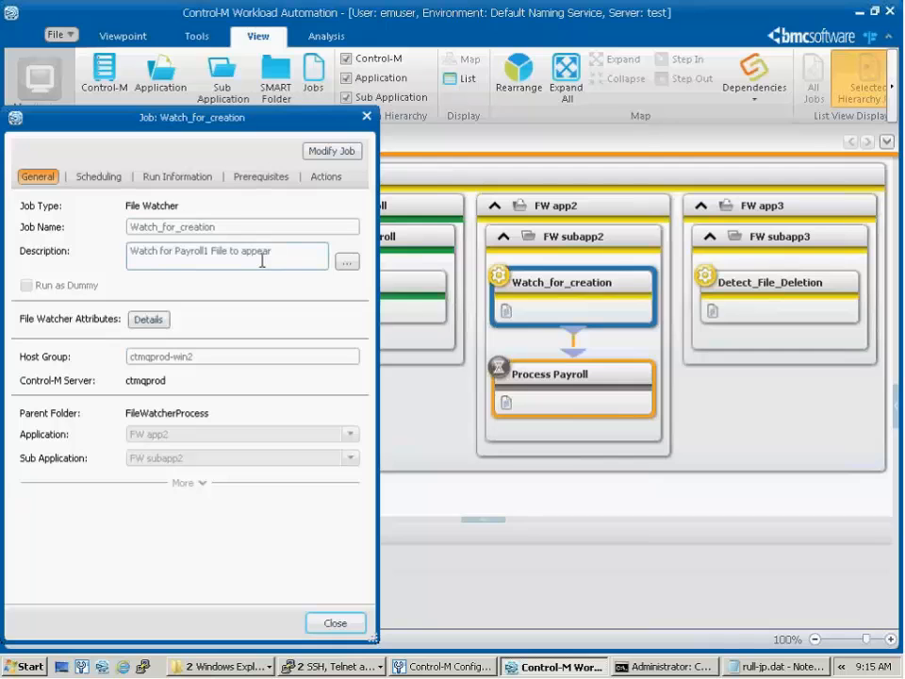
{"action": "left_click", "coordinate": [157, 320]}
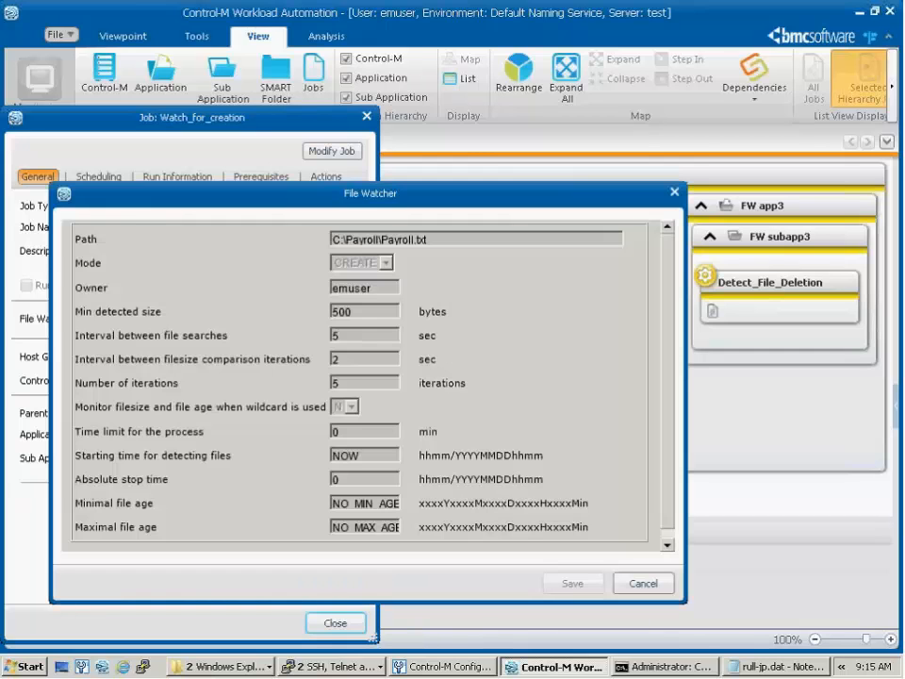
{"action": "left_click", "coordinate": [645, 583]}
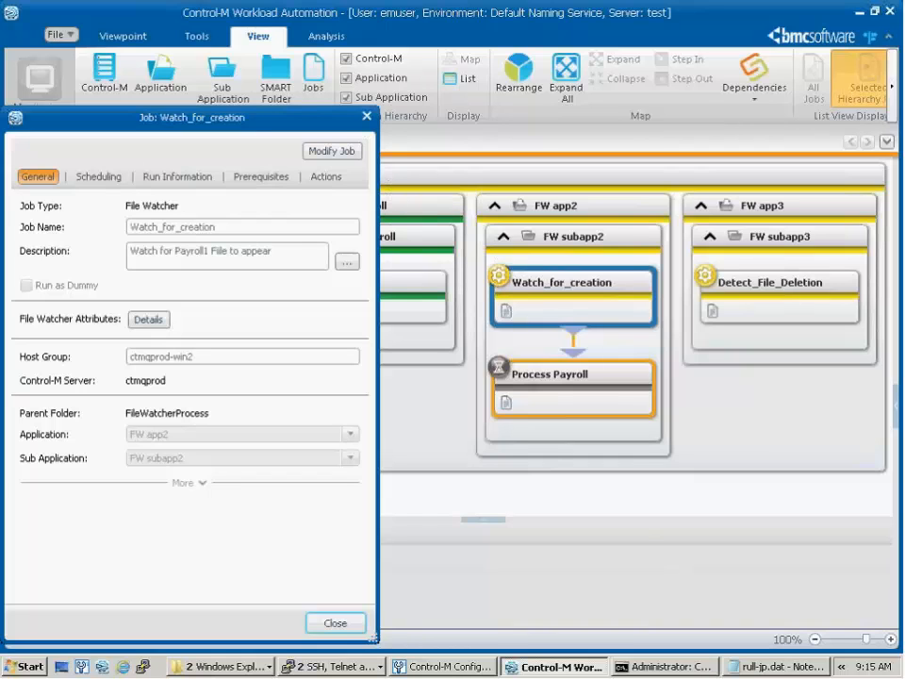
{"action": "left_click", "coordinate": [367, 117]}
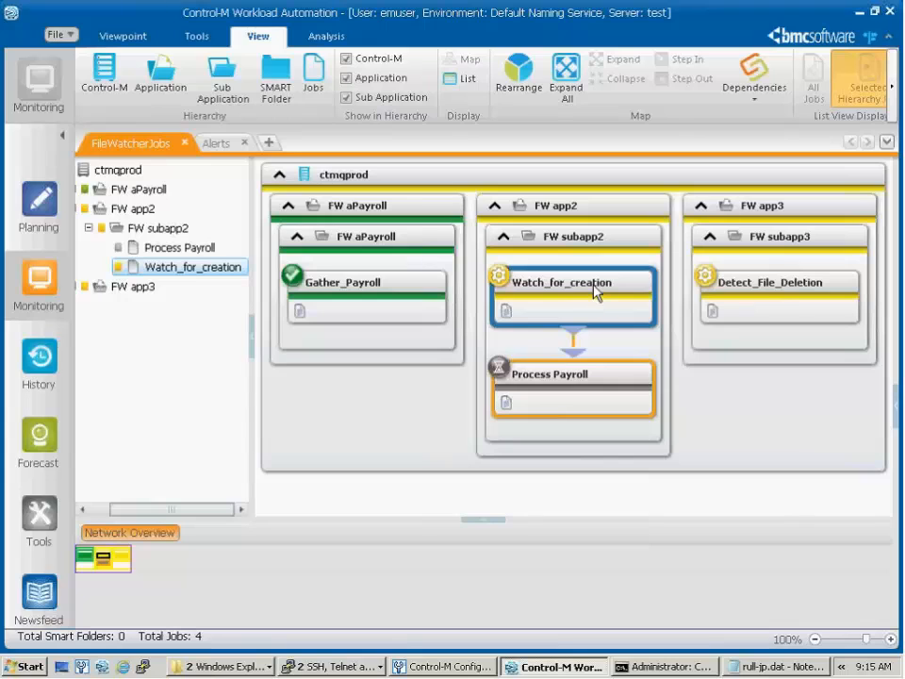
Kill the running Watch_for_creation job and set it to OK so its successor can run.
{"action": "right_click", "coordinate": [594, 291]}
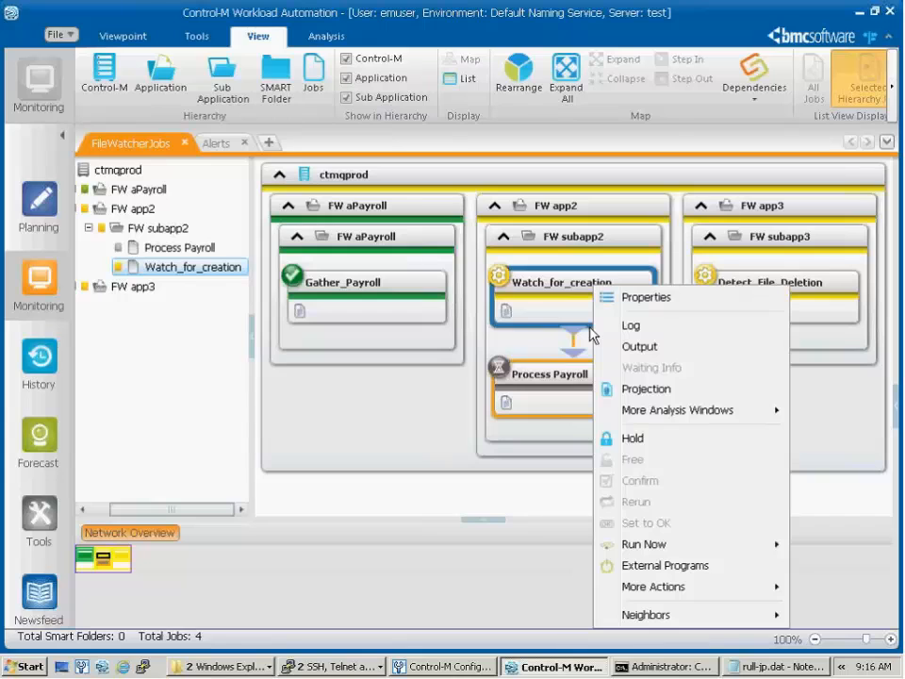
{"action": "left_click", "coordinate": [547, 291]}
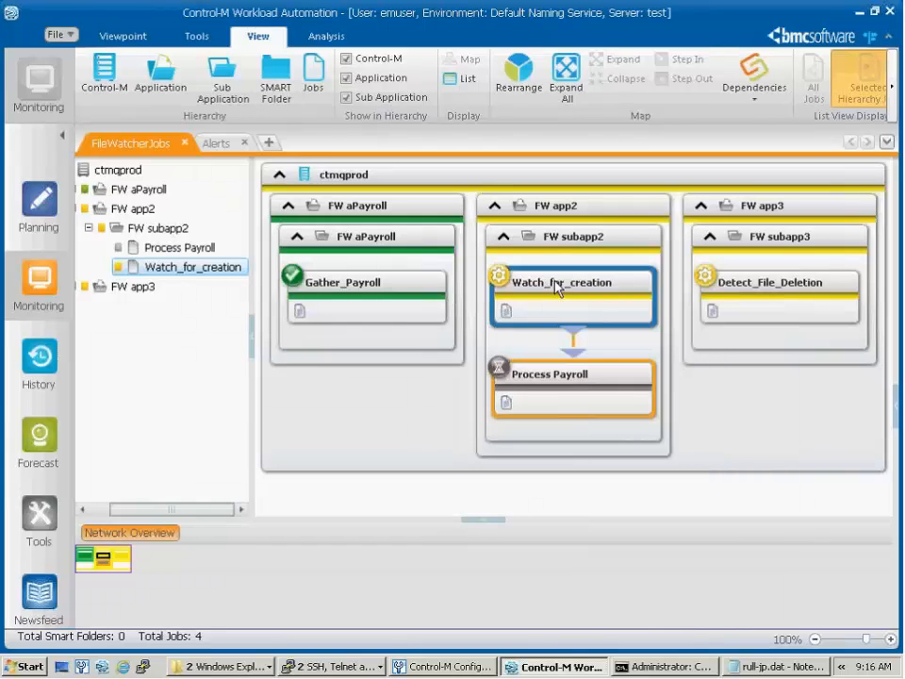
{"action": "right_click", "coordinate": [557, 290]}
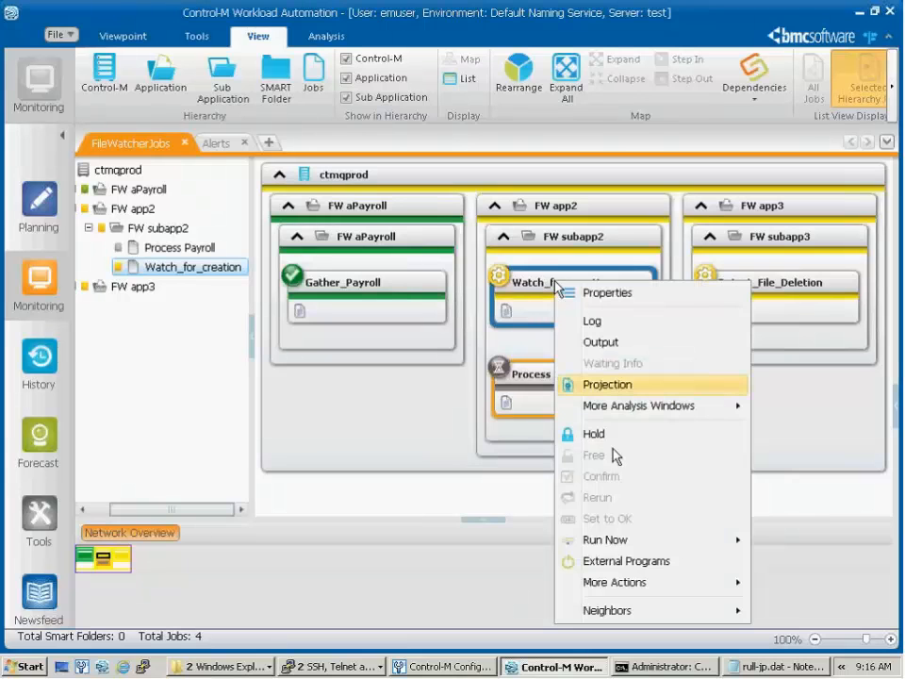
{"action": "mouse_move", "coordinate": [647, 586]}
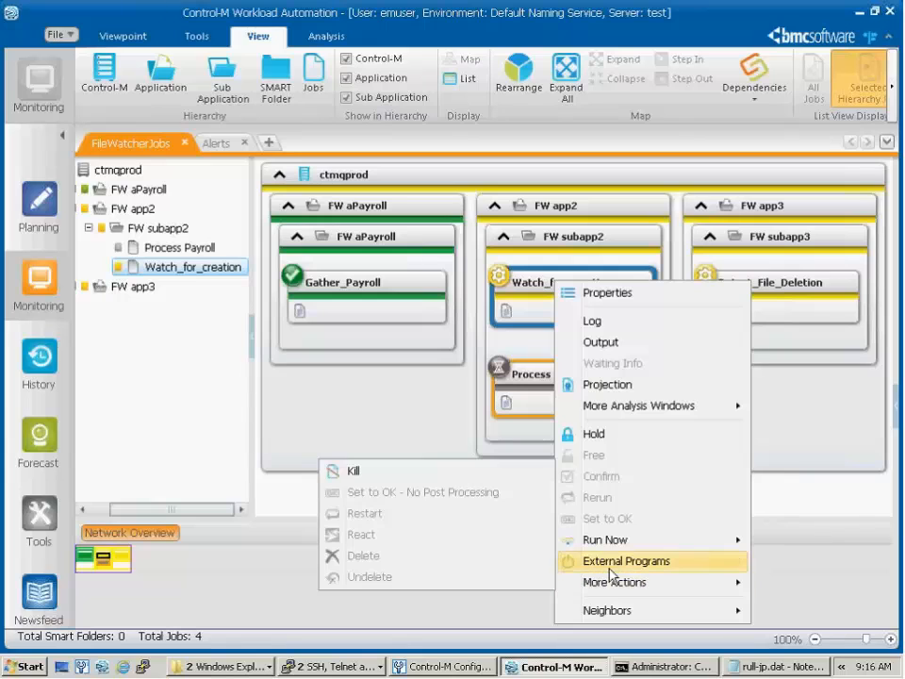
{"action": "mouse_move", "coordinate": [600, 585]}
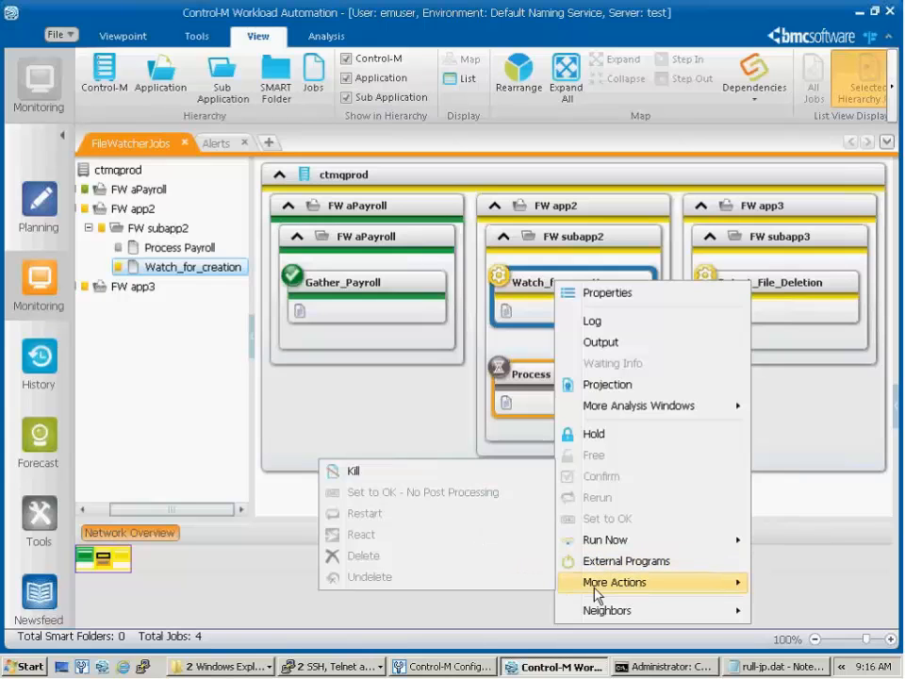
{"action": "left_click", "coordinate": [358, 477]}
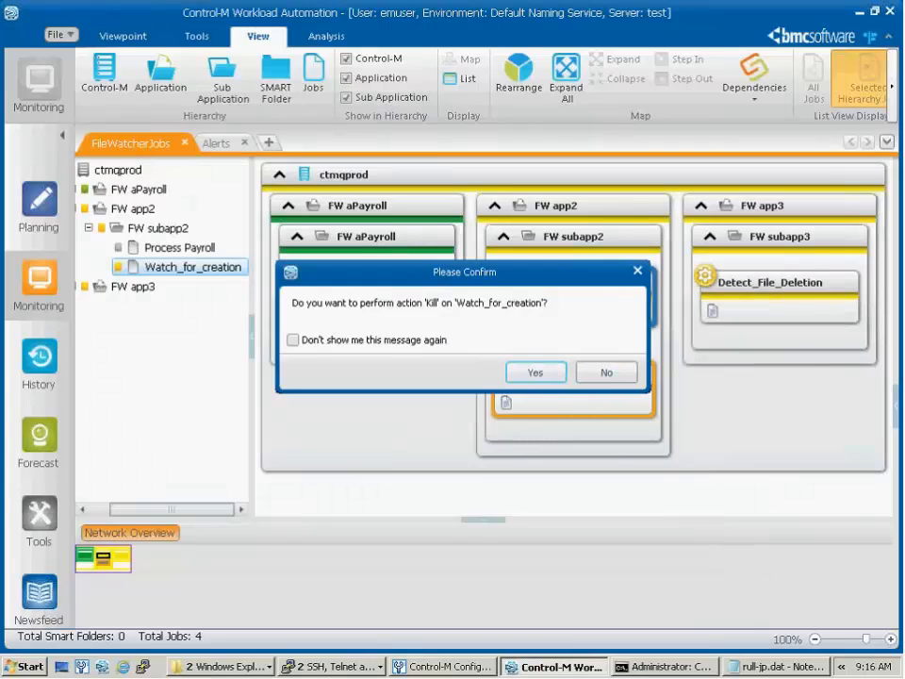
{"action": "left_click", "coordinate": [538, 374]}
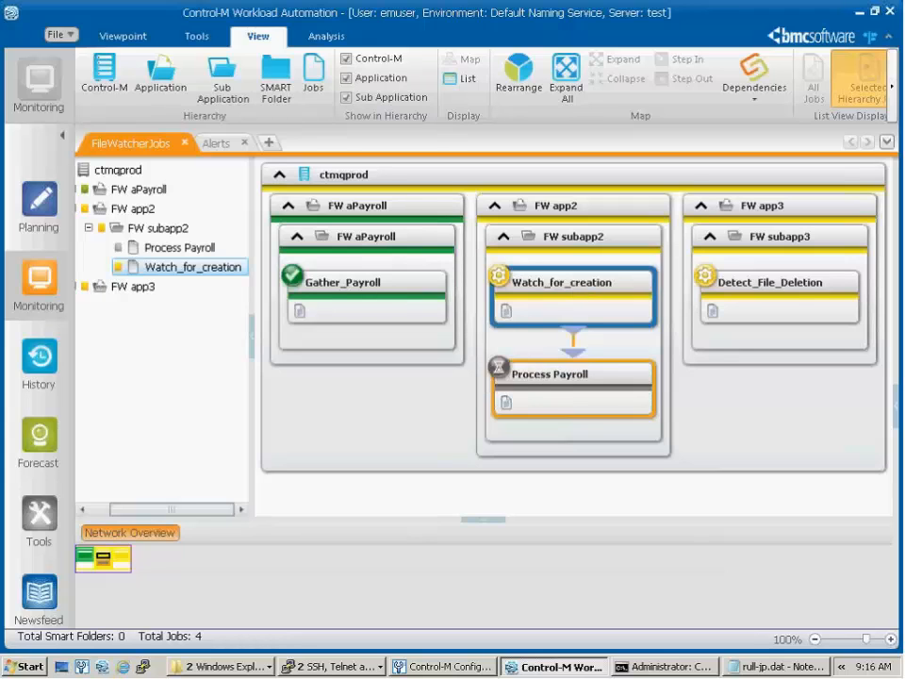
{"action": "right_click", "coordinate": [591, 292]}
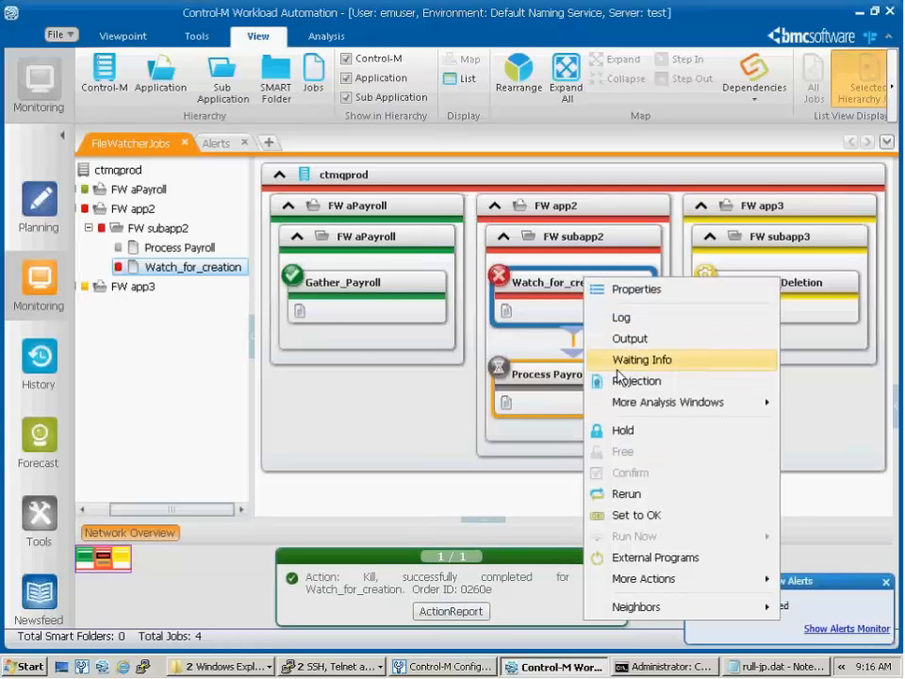
{"action": "left_click", "coordinate": [637, 516]}
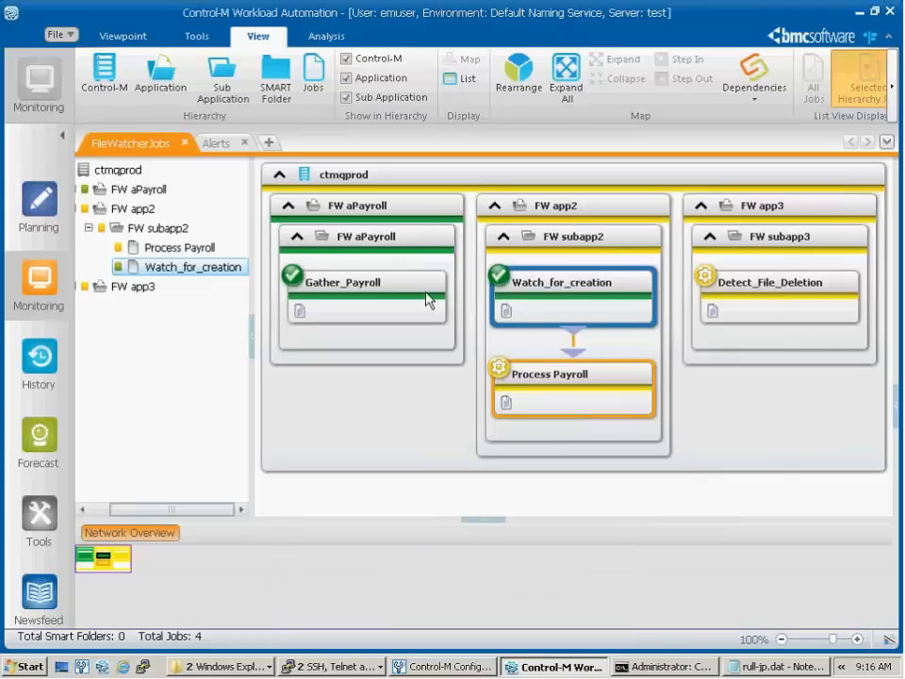
Order the File Watcher Command job of the Watch_for_Deletion folder from the Planning workspace.
{"action": "left_click", "coordinate": [39, 207]}
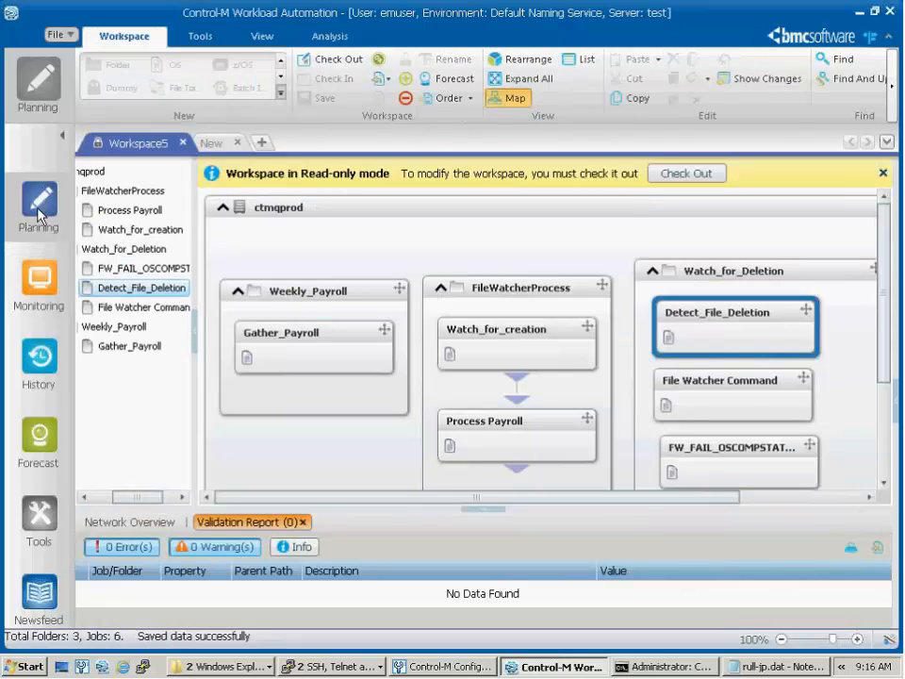
{"action": "left_click", "coordinate": [726, 273]}
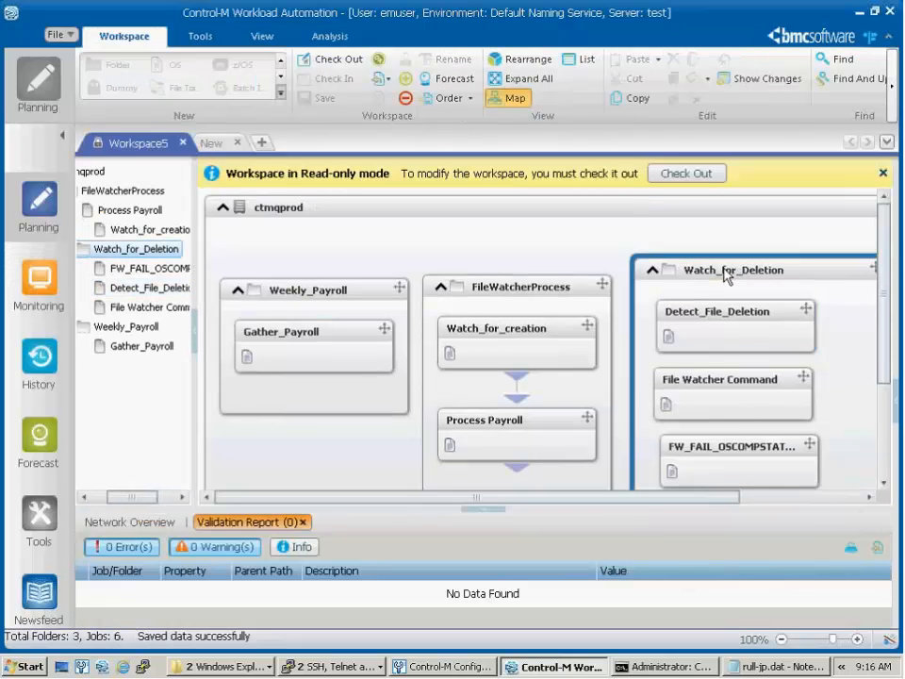
{"action": "left_click", "coordinate": [737, 381]}
{"action": "right_click", "coordinate": [736, 381]}
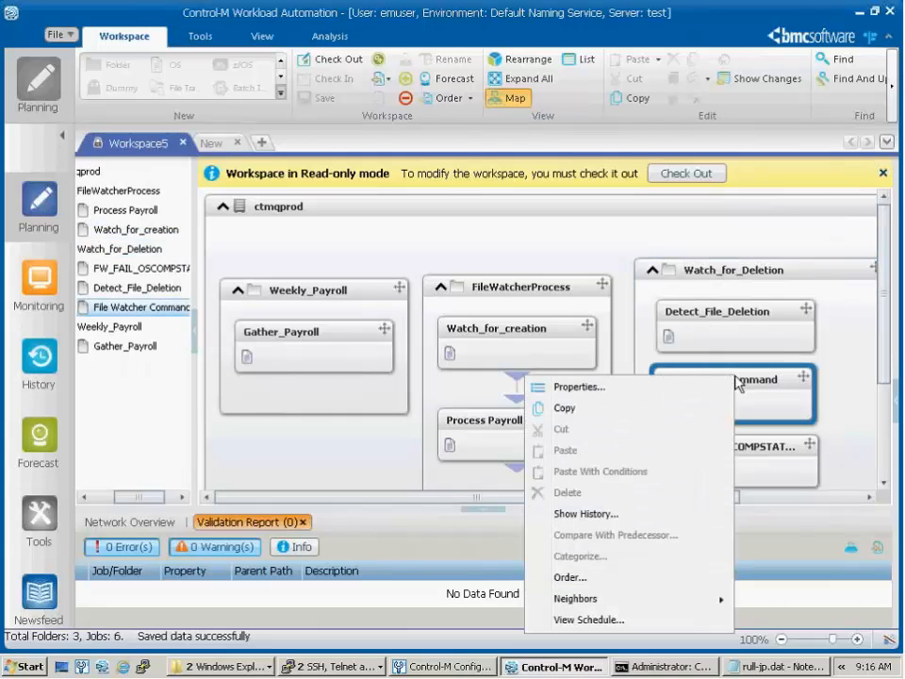
{"action": "left_click", "coordinate": [647, 578]}
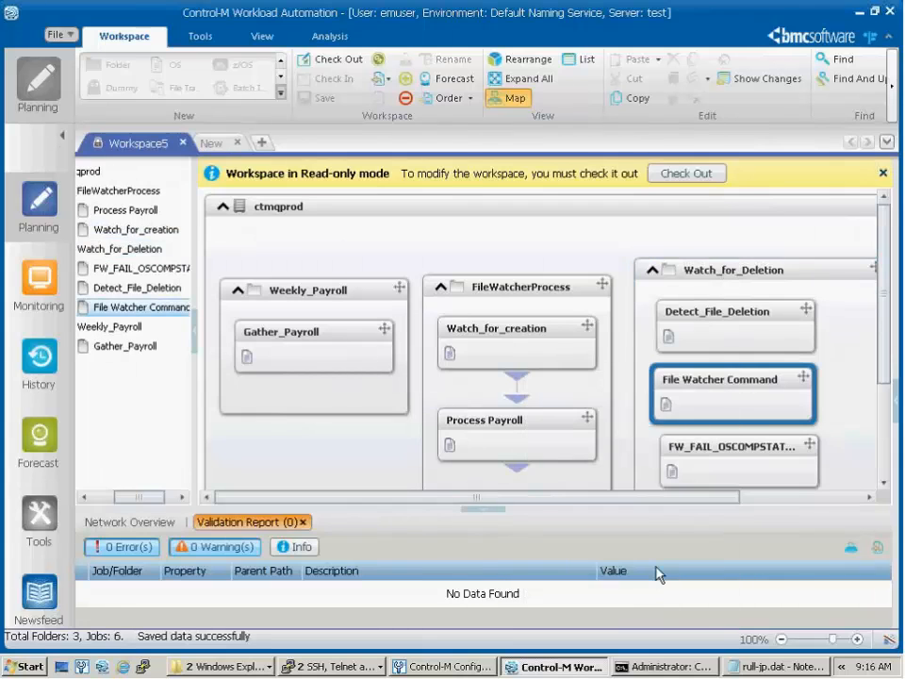
{"action": "left_click", "coordinate": [617, 330]}
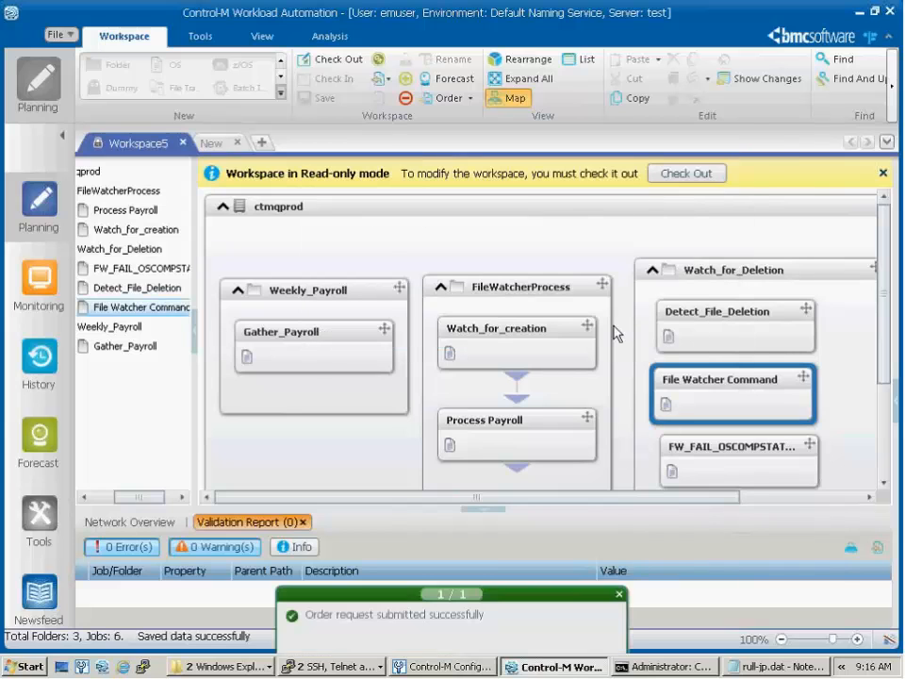
Order the FW_FAIL_OSCOMPSTAT_7 job, ignoring its scheduling criteria, and return to the FileWatcherJobs viewpoint in Monitoring.
{"action": "right_click", "coordinate": [697, 448]}
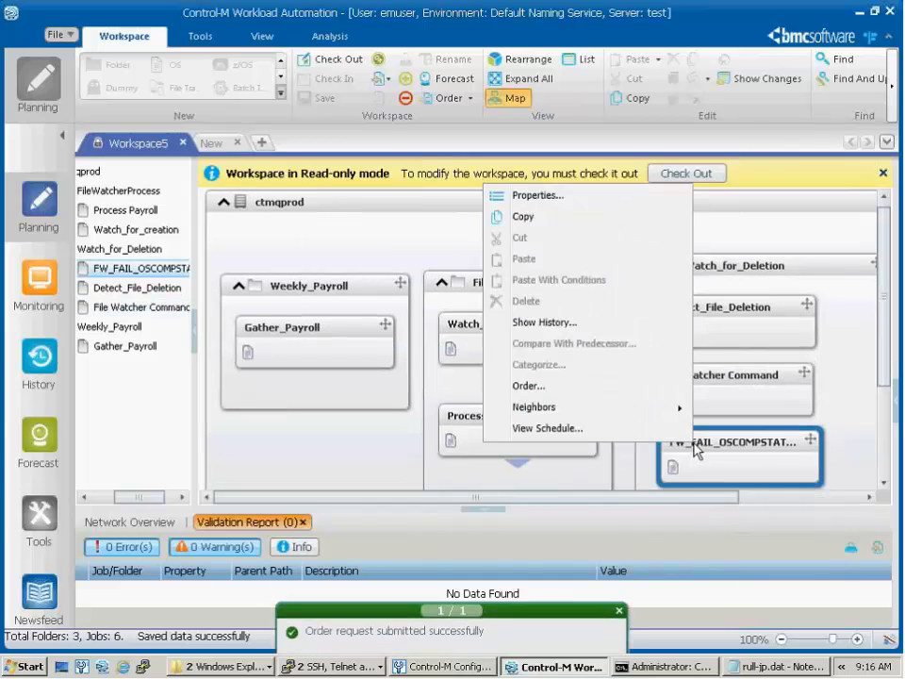
{"action": "left_click", "coordinate": [582, 385]}
{"action": "left_click", "coordinate": [329, 220]}
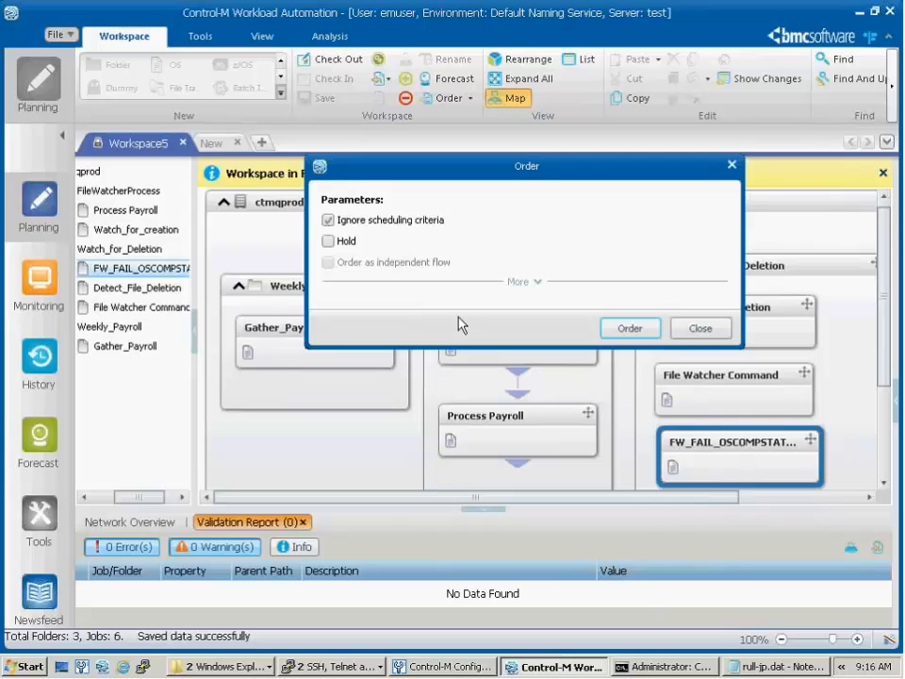
{"action": "left_click", "coordinate": [629, 328]}
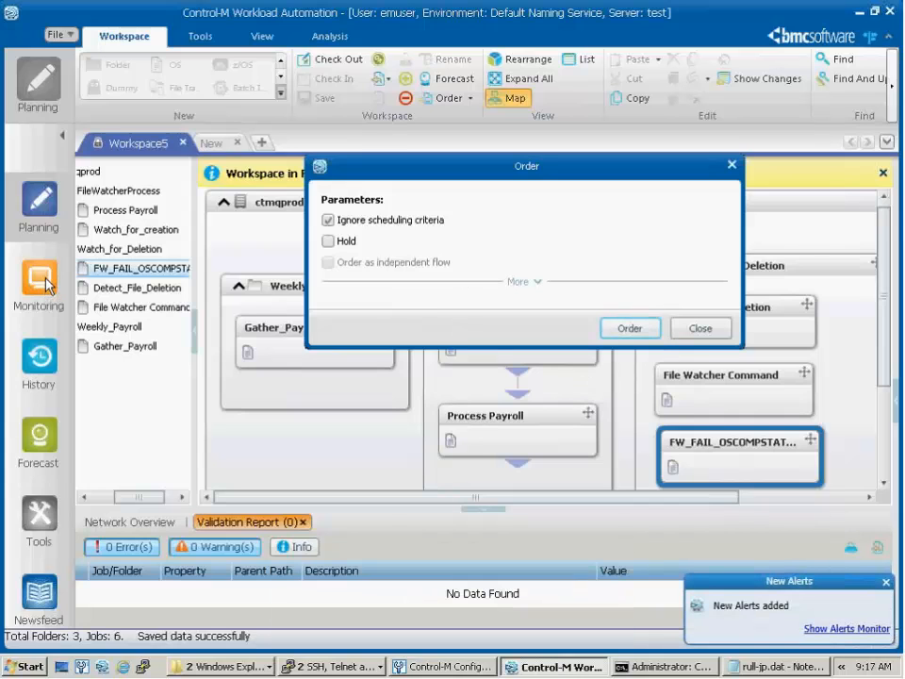
{"action": "left_click", "coordinate": [605, 329]}
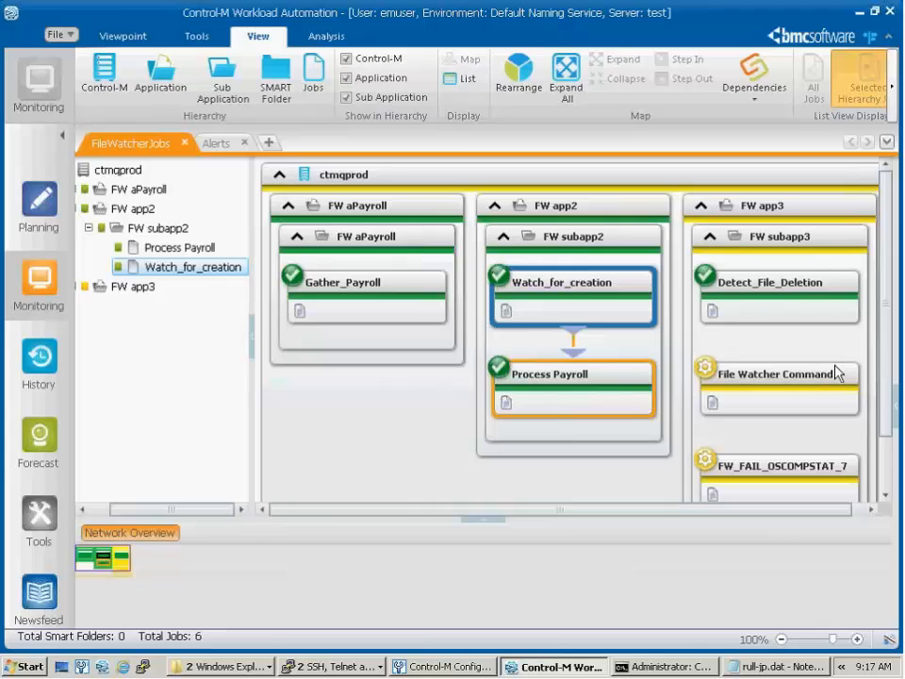
{"action": "left_click", "coordinate": [788, 380]}
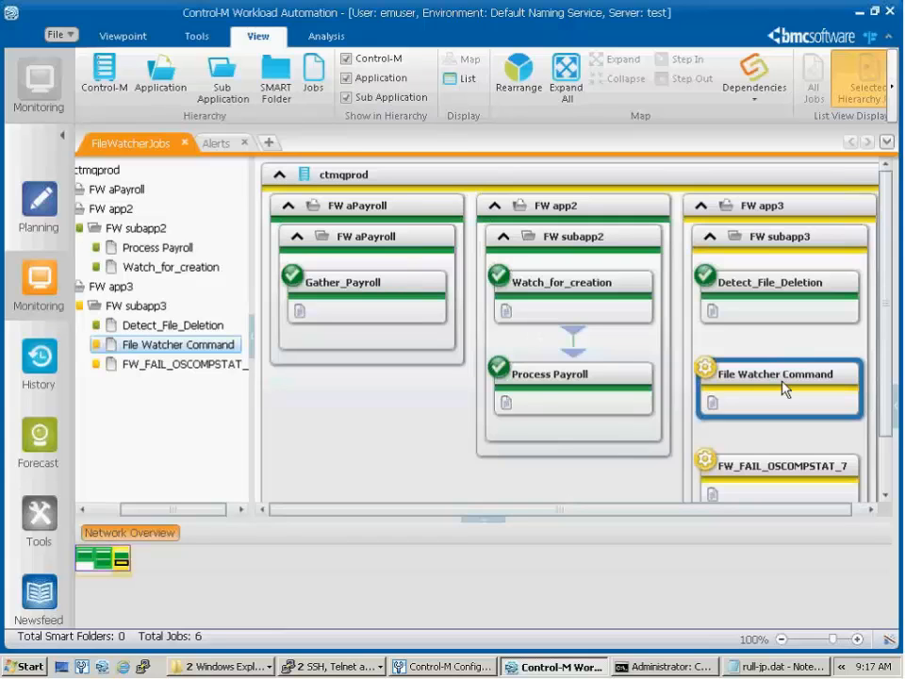
{"action": "right_click", "coordinate": [780, 380]}
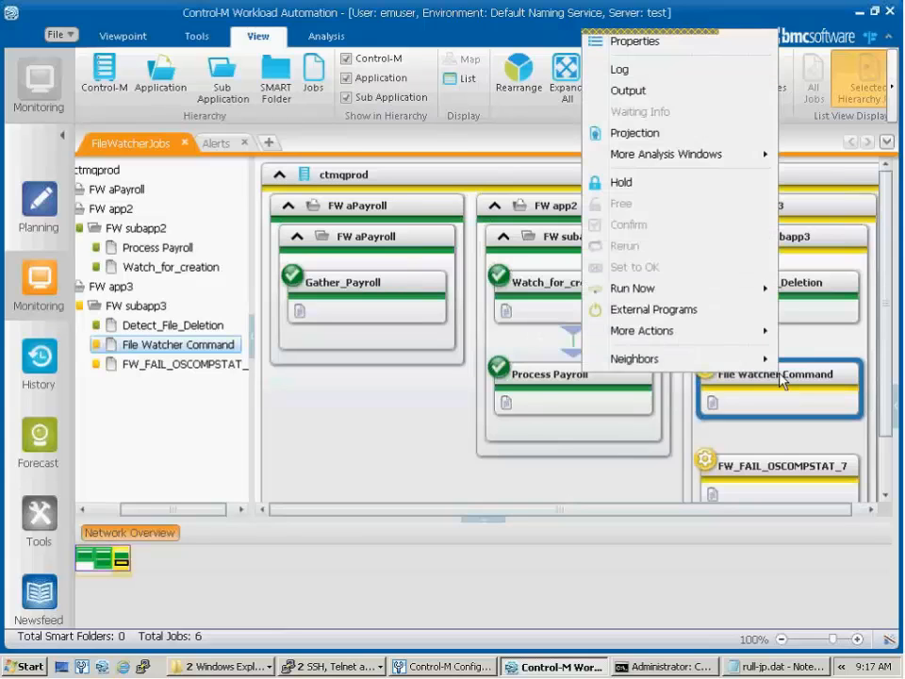
{"action": "mouse_move", "coordinate": [740, 363]}
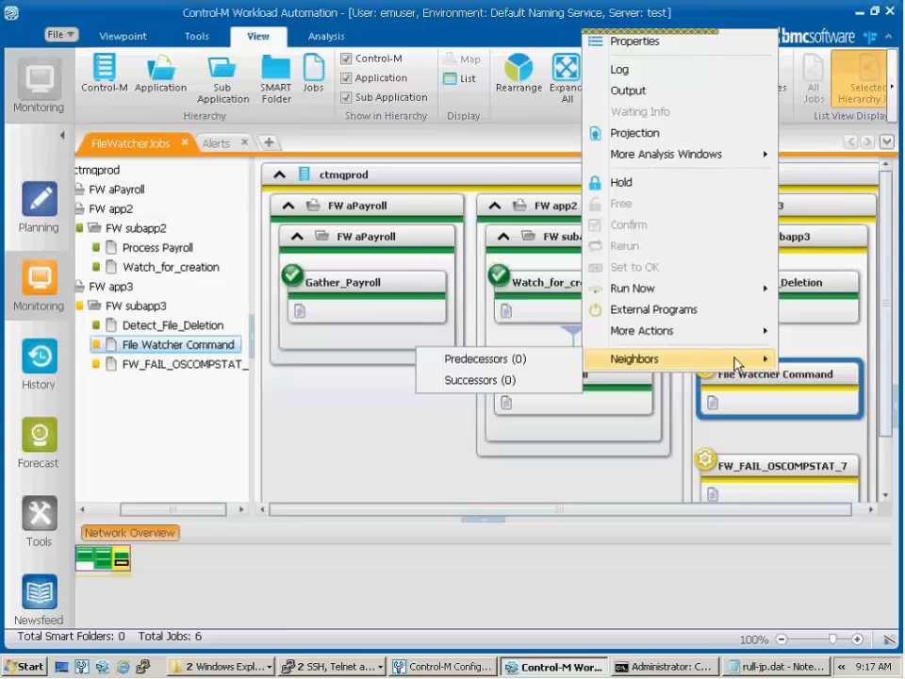
{"action": "left_click", "coordinate": [796, 381]}
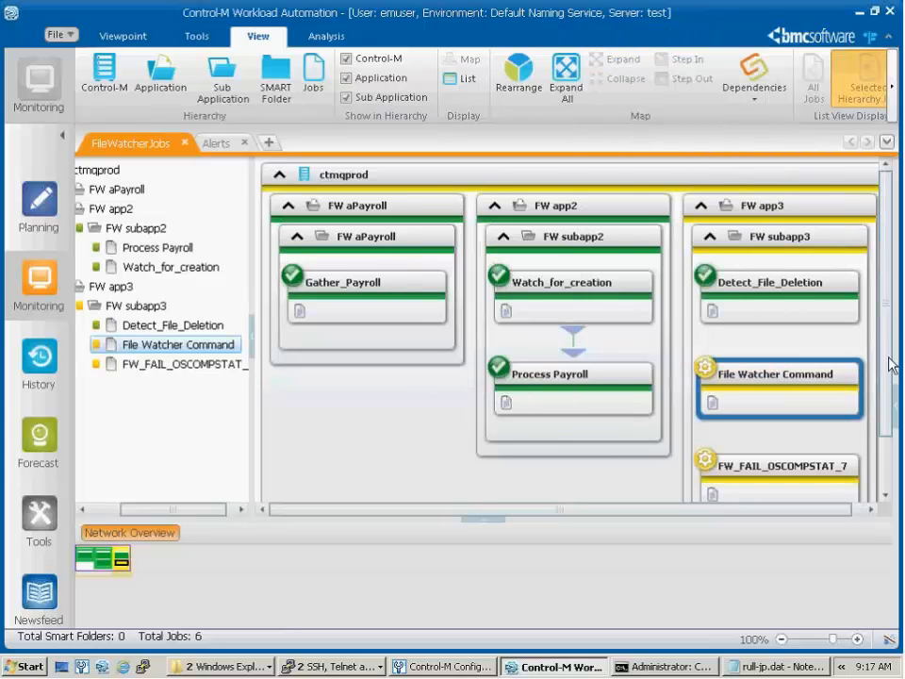
Review the output of the Watch_for_creation job, checking the minimum size in its ctmfw command line.
{"action": "left_click_drag", "start_coordinate": [885, 373], "coordinate": [884, 418]}
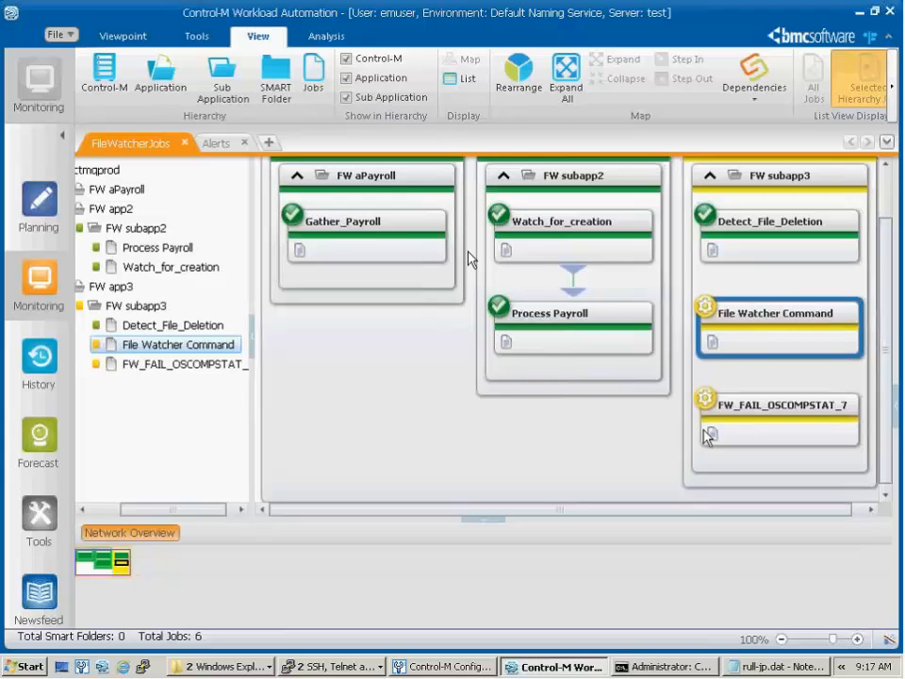
{"action": "left_click", "coordinate": [542, 233]}
{"action": "right_click", "coordinate": [543, 233]}
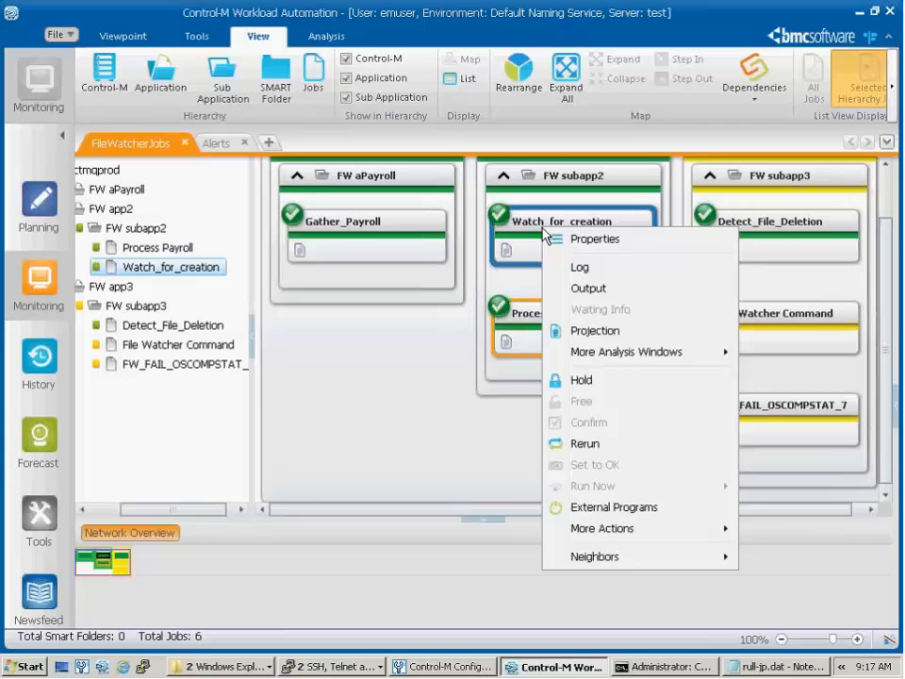
{"action": "left_click", "coordinate": [595, 297]}
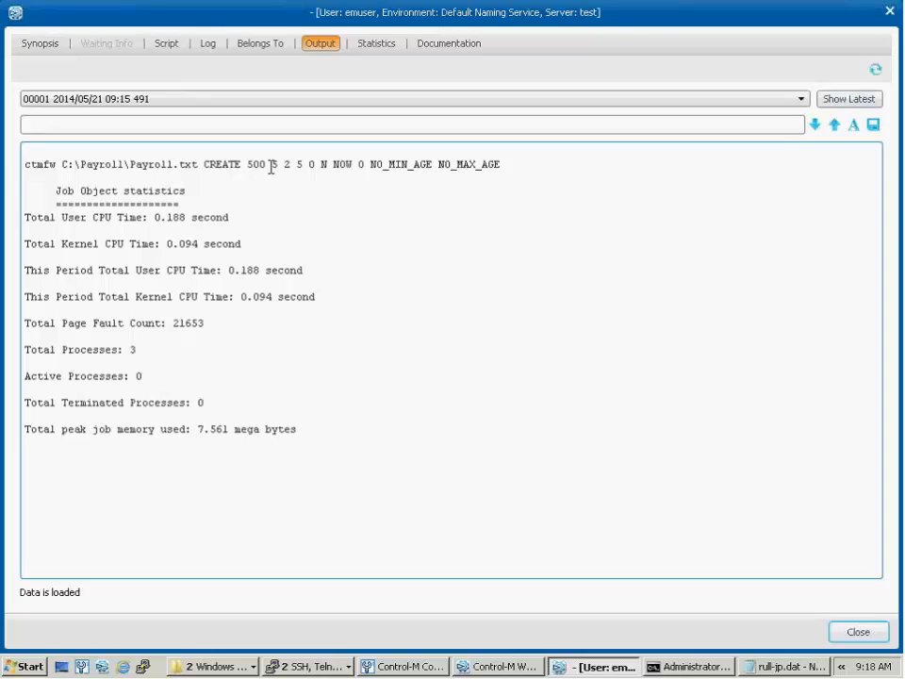
{"action": "left_click_drag", "start_coordinate": [271, 166], "coordinate": [241, 162]}
{"action": "left_click", "coordinate": [361, 216]}
{"action": "left_click", "coordinate": [888, 12]}
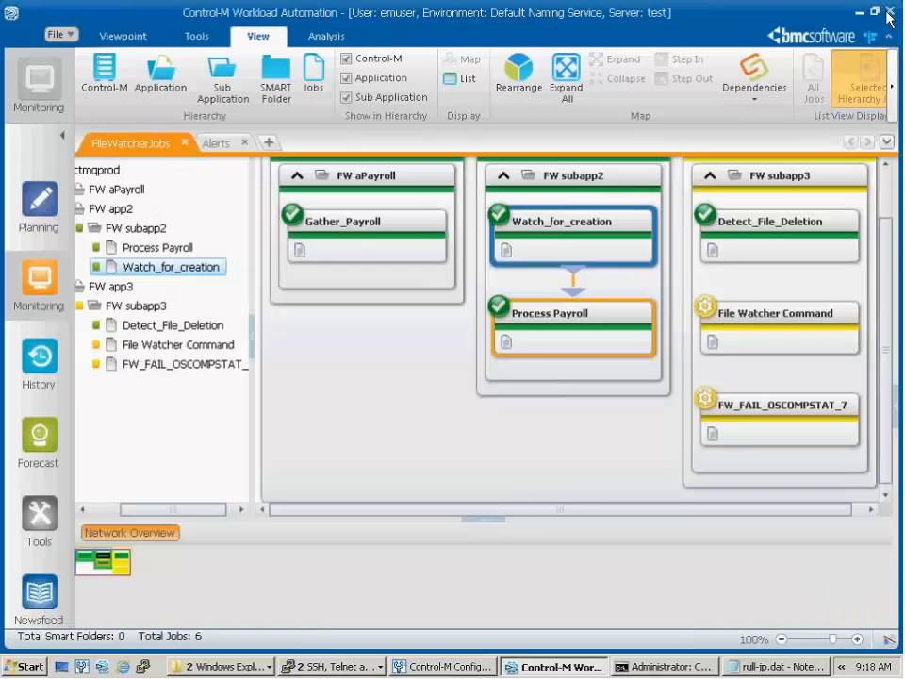
Examine the output of the Detect_File_Deletion job for how it tracked Payroll.txt.
{"action": "left_click", "coordinate": [766, 231]}
{"action": "right_click", "coordinate": [765, 231]}
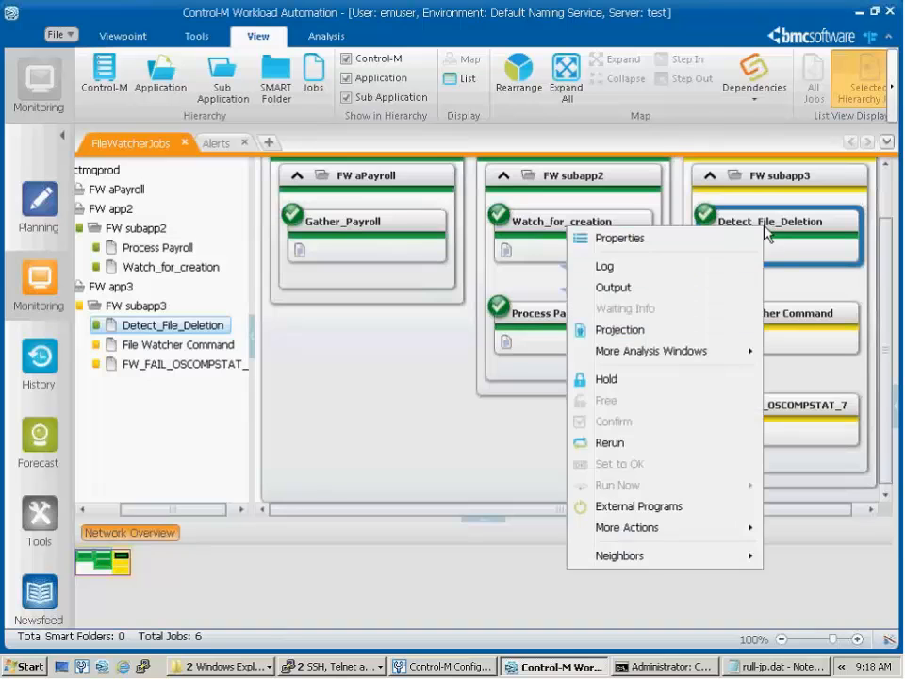
{"action": "left_click", "coordinate": [748, 288]}
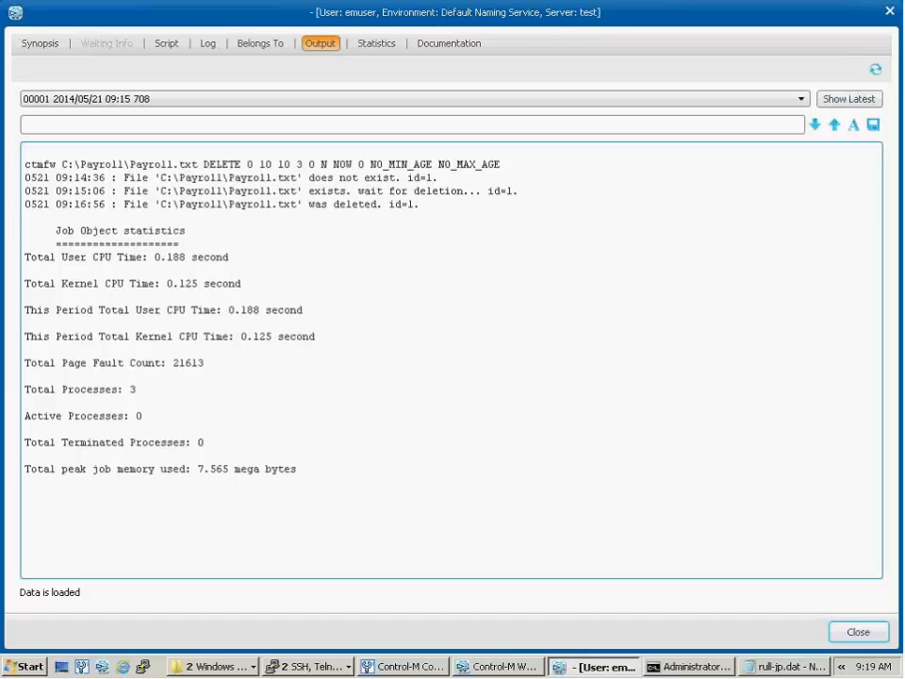
Review the output of the FW_FAIL_OSCOMPSTAT_7 job for how its ctmfw command handled Payroll2.txt.
{"action": "left_click", "coordinate": [890, 13]}
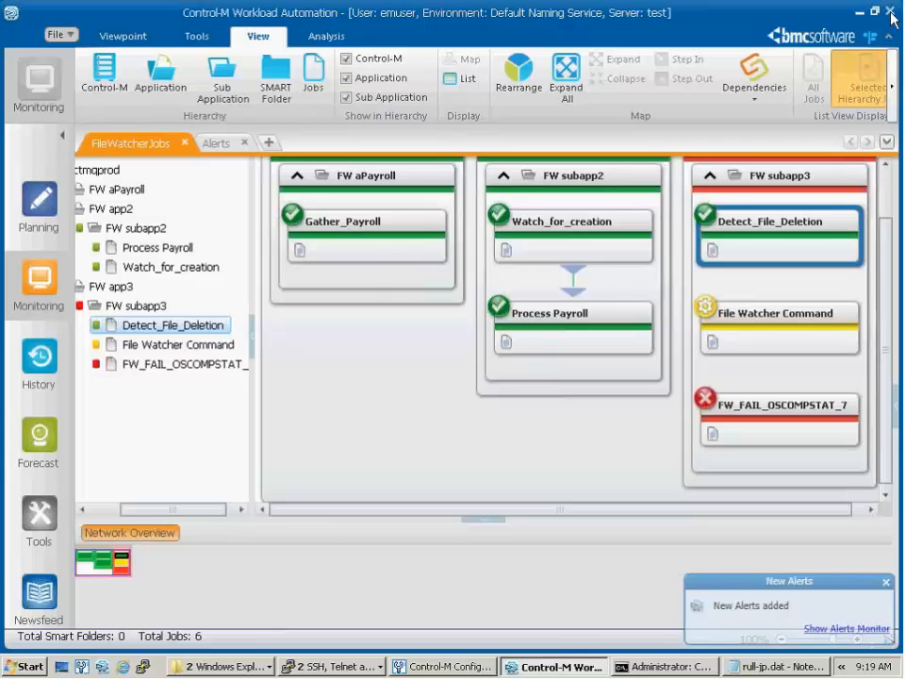
{"action": "right_click", "coordinate": [724, 255]}
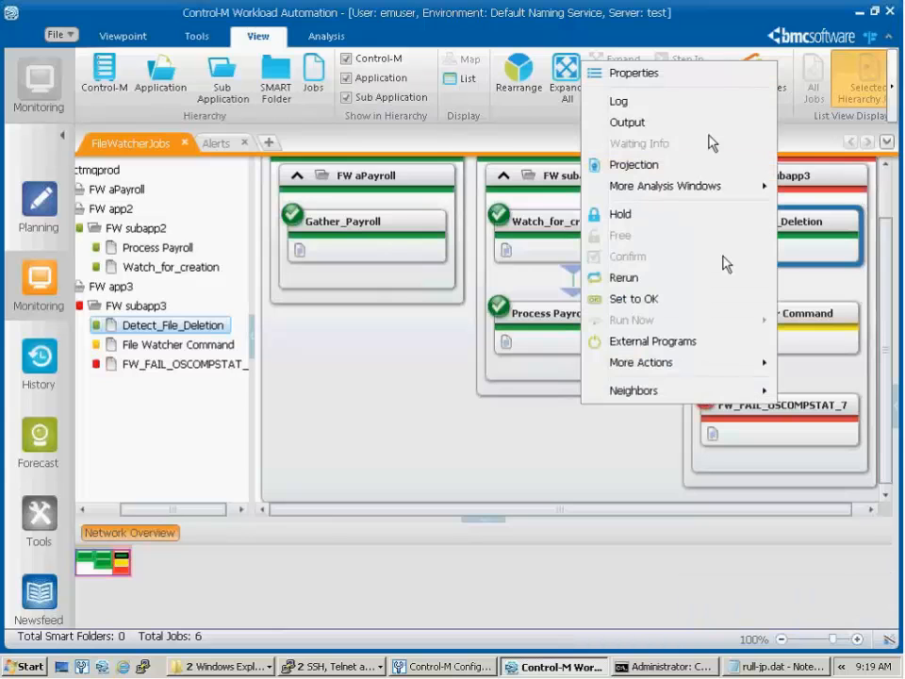
{"action": "left_click", "coordinate": [707, 130]}
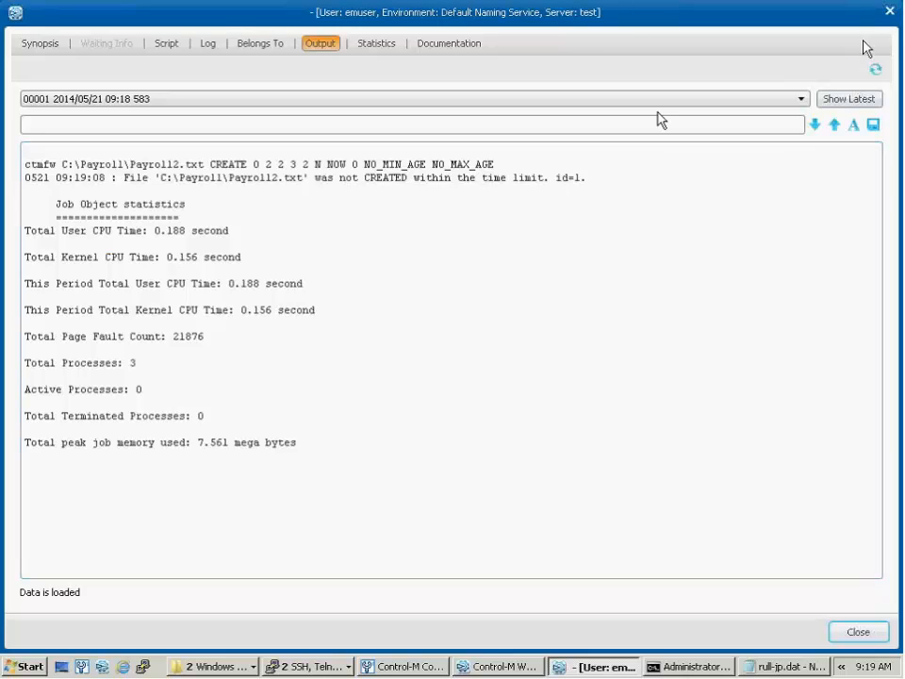
{"action": "left_click", "coordinate": [889, 12]}
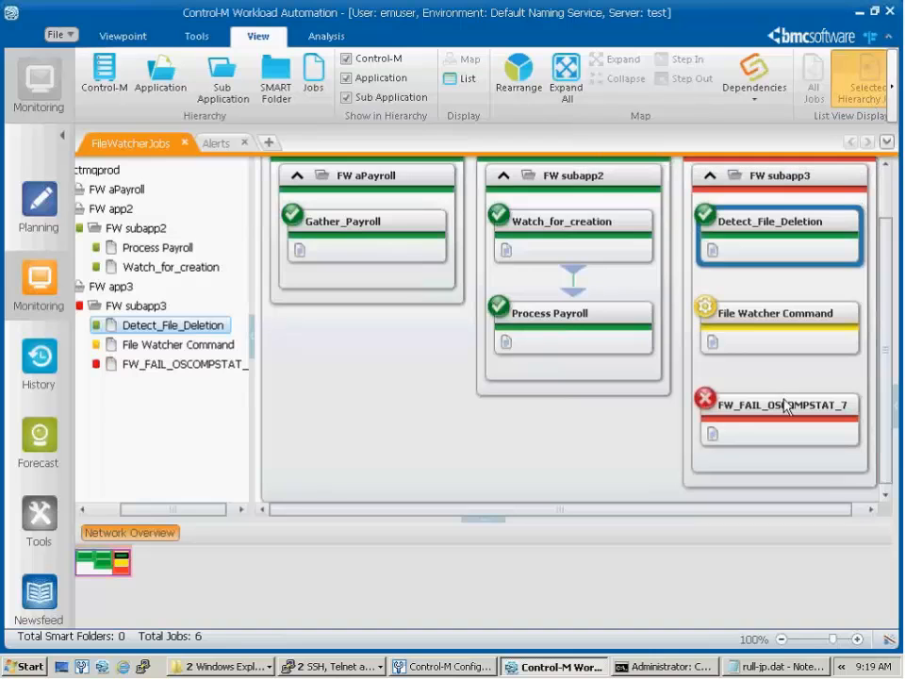
Check the messages and details of the newest alerts in the Alerts monitor, then return to the FileWatcherJobs viewpoint.
{"action": "left_click", "coordinate": [217, 144]}
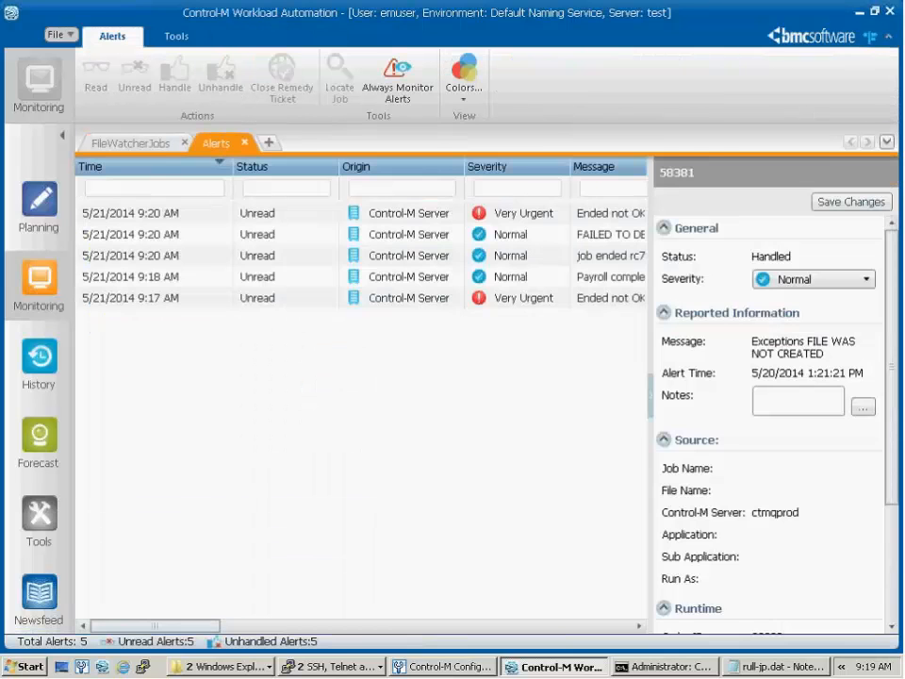
{"action": "left_click_drag", "start_coordinate": [127, 629], "coordinate": [201, 631]}
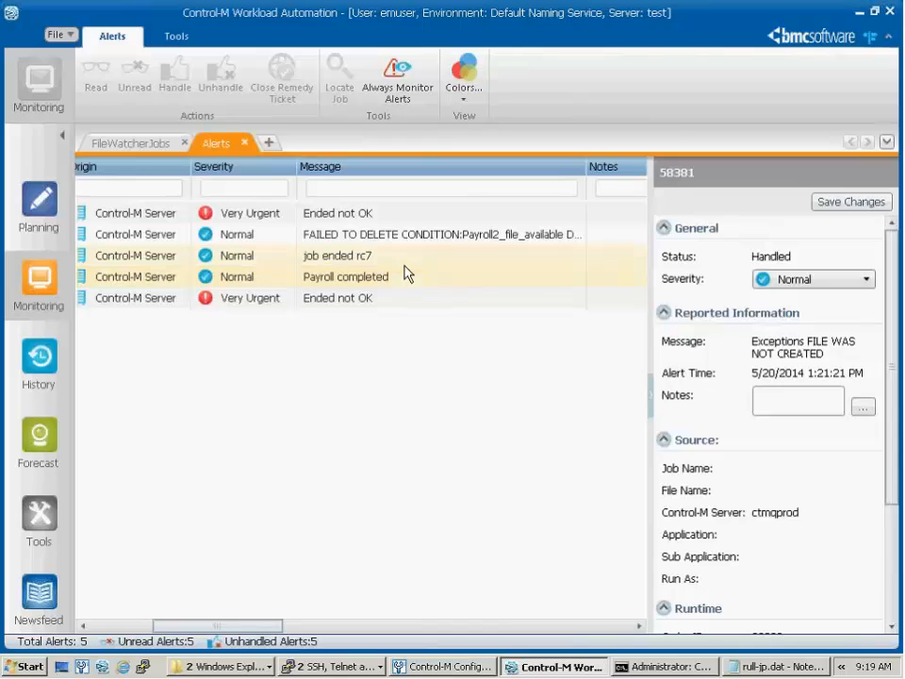
{"action": "left_click", "coordinate": [404, 219]}
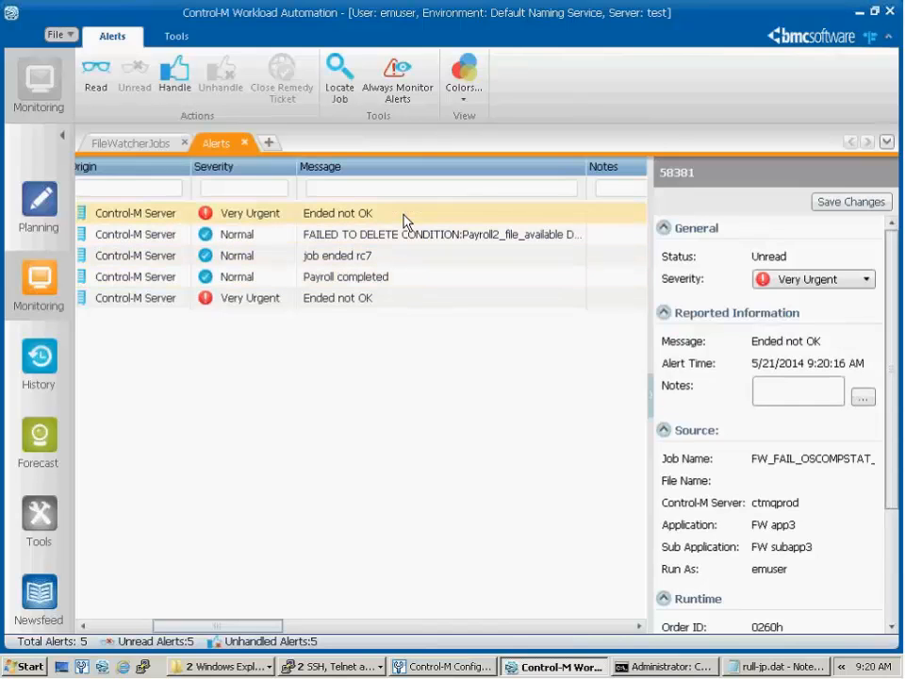
{"action": "left_click", "coordinate": [410, 235]}
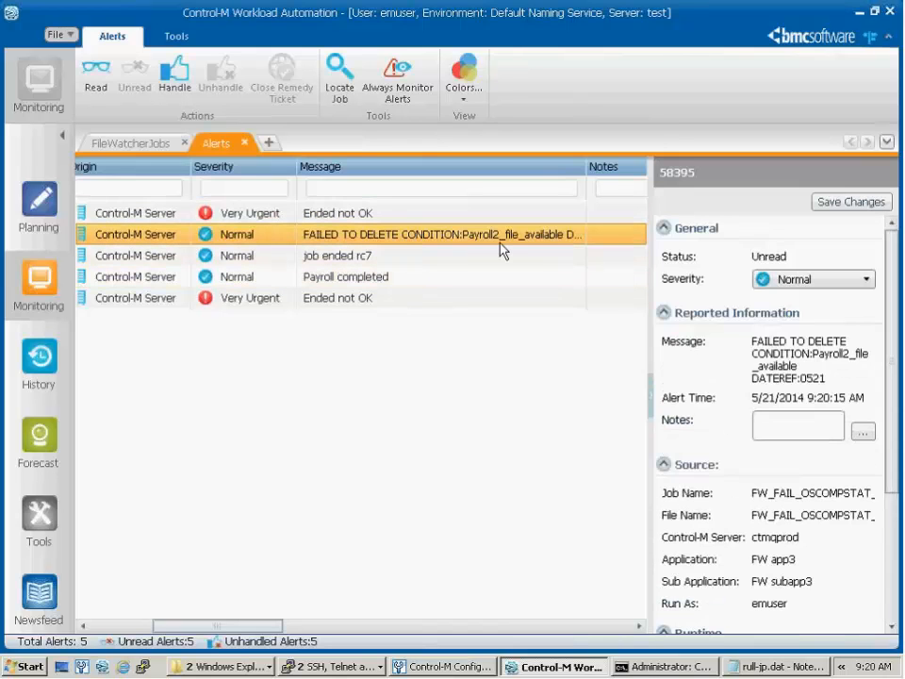
{"action": "left_click", "coordinate": [146, 147]}
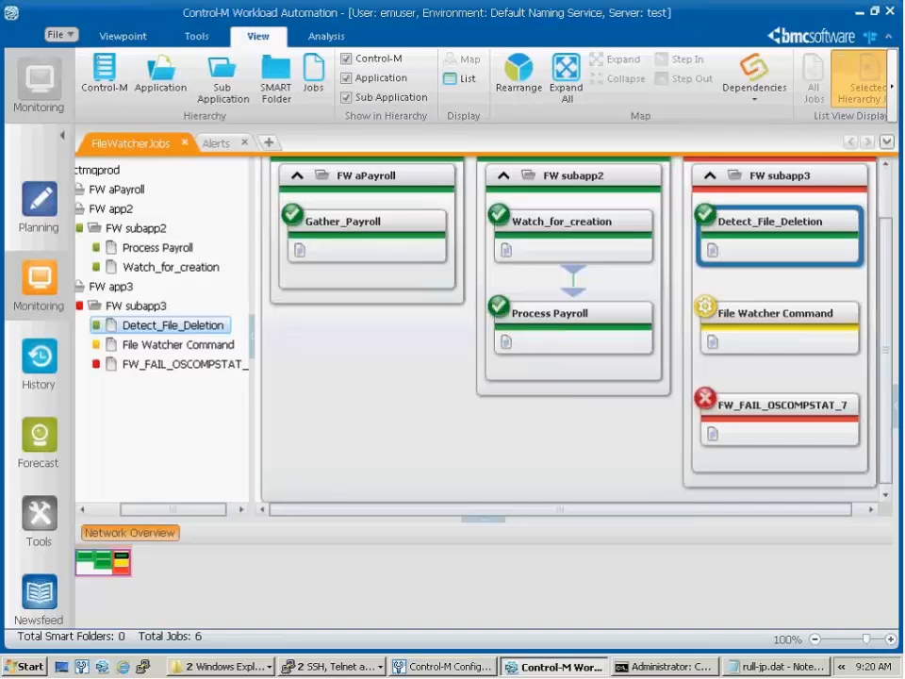
Switch to the Command Prompt and run ctmfw -input "C:\Program Files\BMC Software\Control-M Agent\Default\DATA\rull-jp.dat".
{"action": "left_click", "coordinate": [672, 667]}
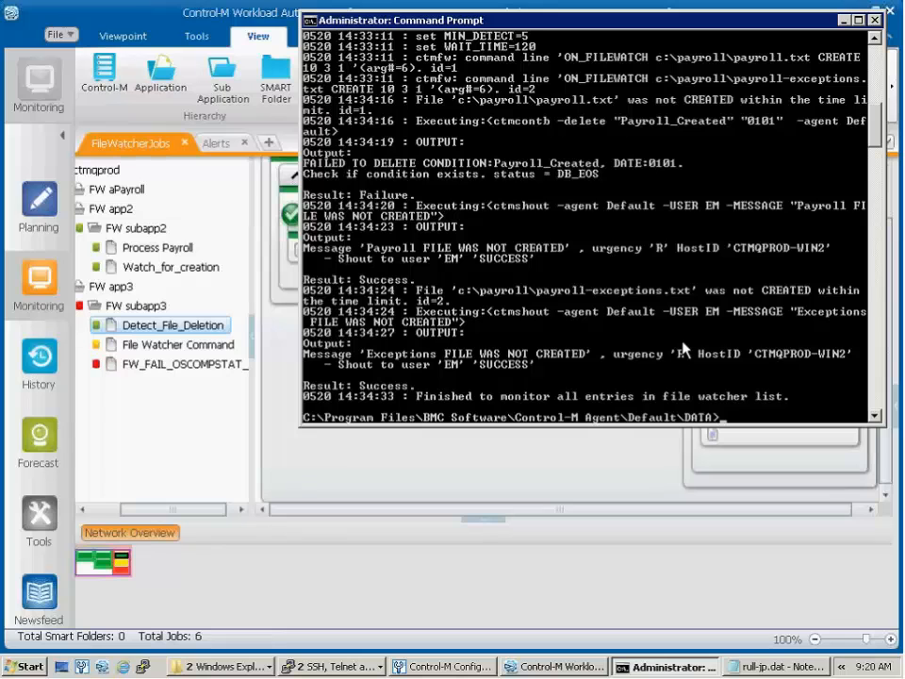
{"action": "key", "text": "Return"}
{"action": "key", "text": "Return"}
{"action": "key", "text": "Return"}
{"action": "key", "text": "Return"}
{"action": "key", "text": "Return"}
{"action": "key", "text": "Return"}
{"action": "key", "text": "Return"}
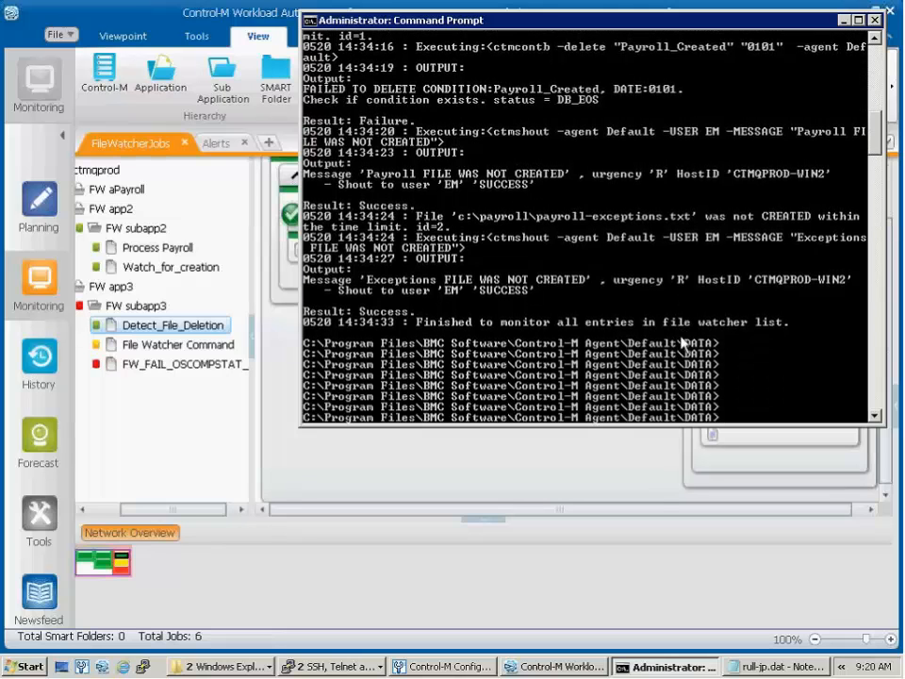
{"action": "right_click", "coordinate": [682, 342]}
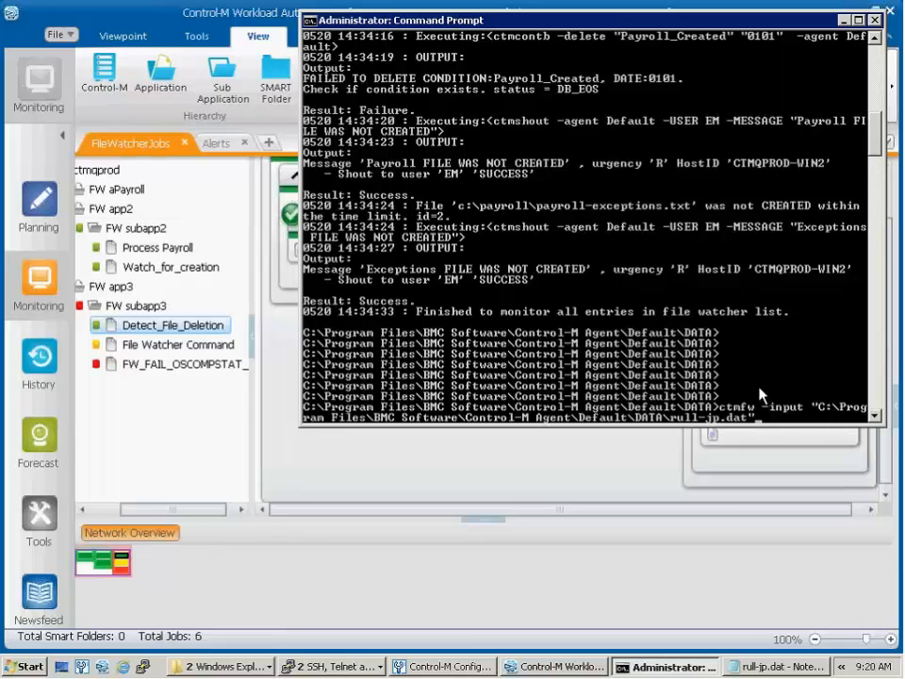
{"action": "key", "text": "Return"}
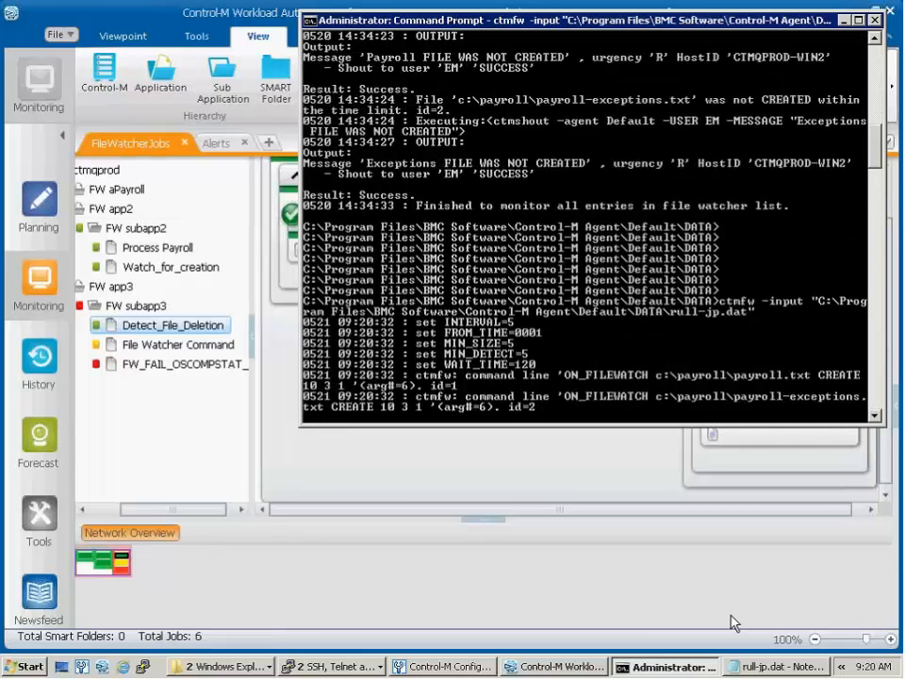
Switch to rull-jp.dat in Notepad and examine the THEN and ELSE actions of its payroll.txt ON_FILEWATCH rule.
{"action": "left_click", "coordinate": [774, 667]}
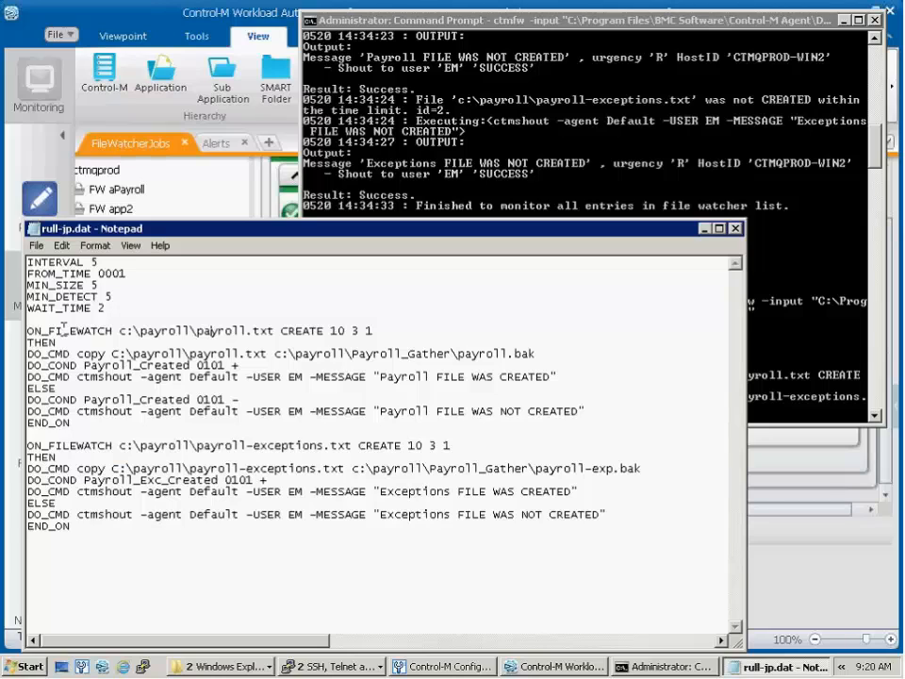
{"action": "double_click", "coordinate": [52, 422]}
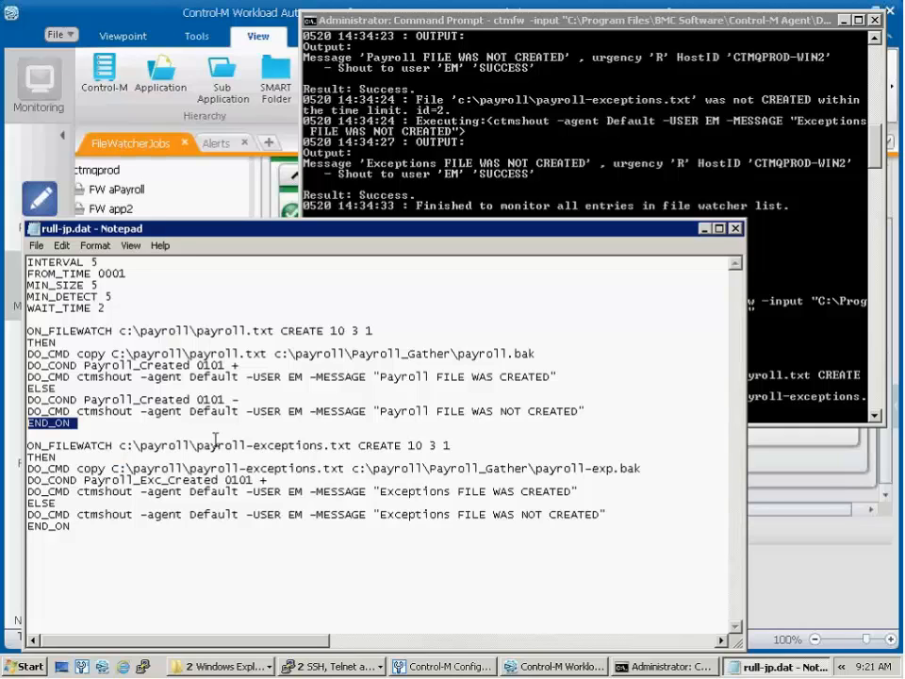
{"action": "left_click", "coordinate": [67, 347]}
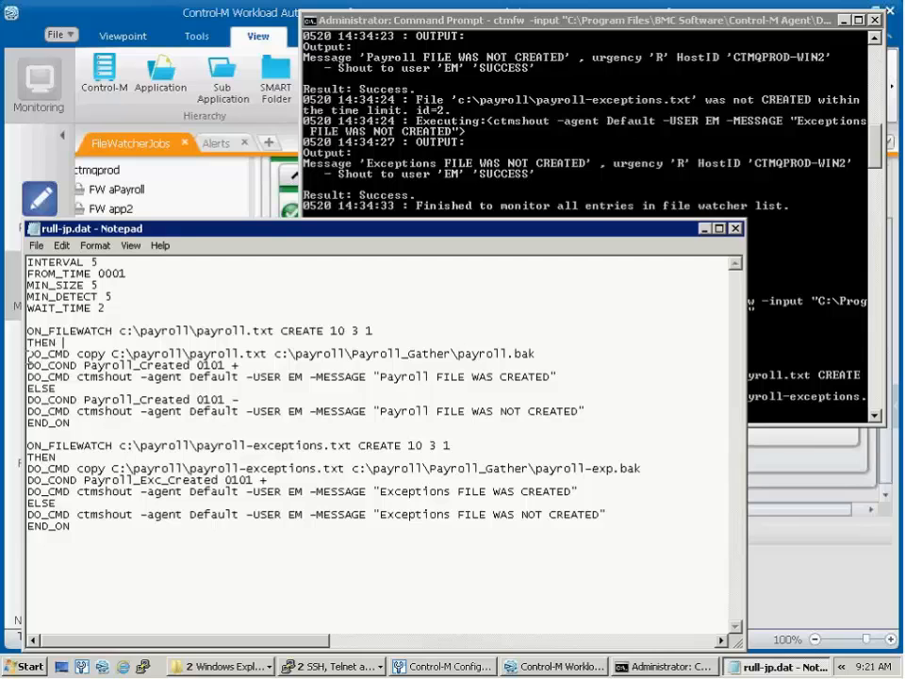
{"action": "left_click_drag", "start_coordinate": [27, 355], "coordinate": [562, 377]}
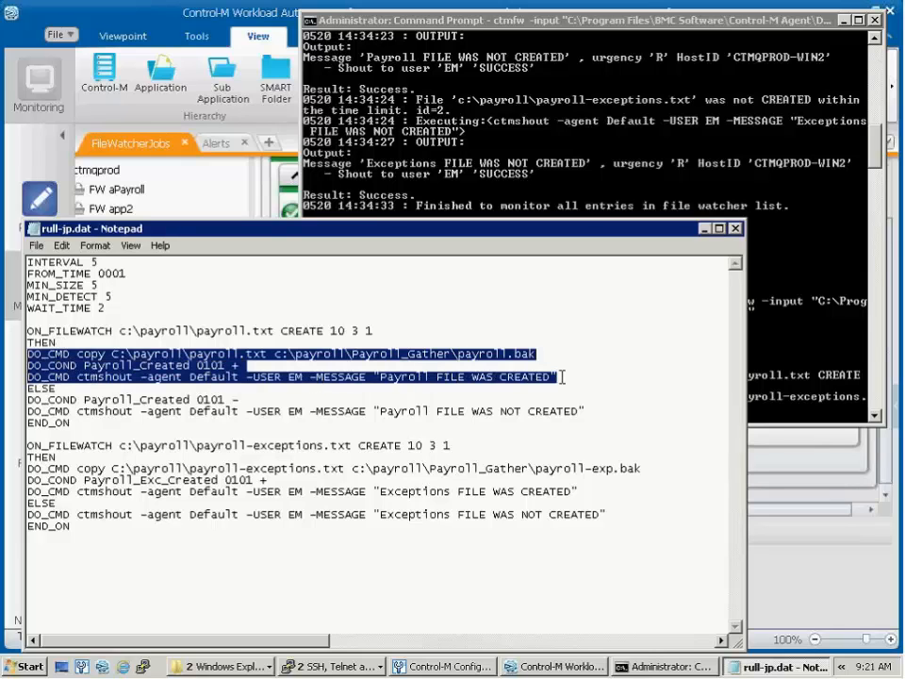
{"action": "left_click", "coordinate": [64, 388]}
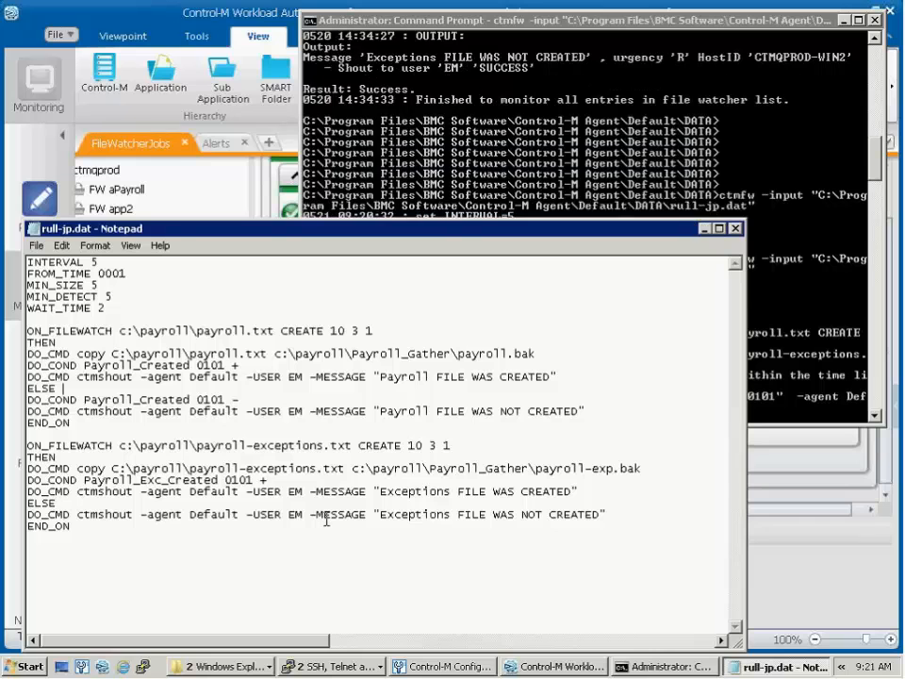
Return to the Command Prompt and read the ctmfw log for the payroll.txt and payroll-exceptions.txt rules.
{"action": "left_click", "coordinate": [536, 180]}
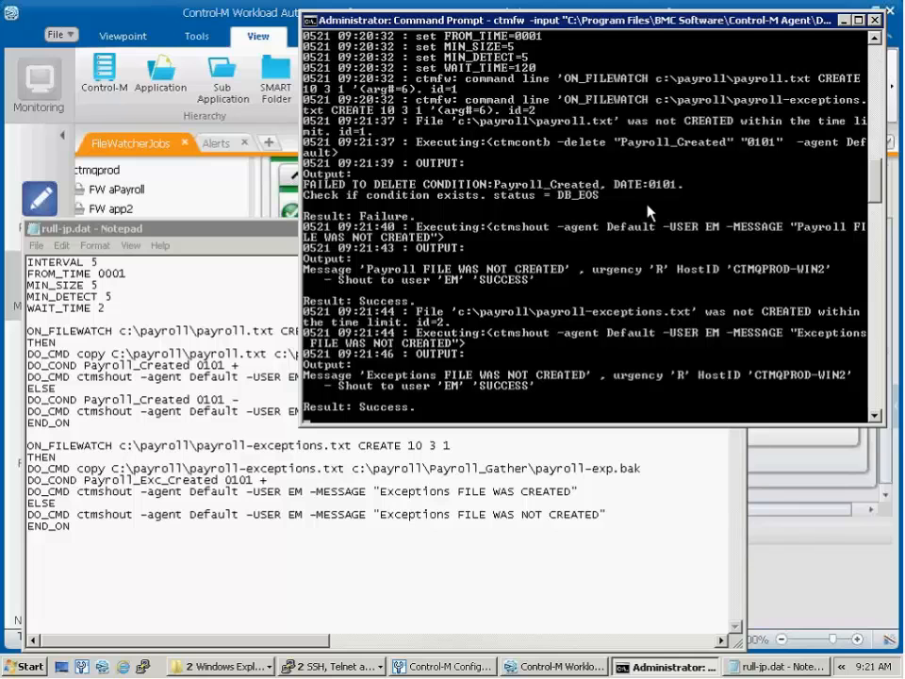
{"action": "scroll", "coordinate": [647, 212], "scroll_direction": "up", "scroll_amount": 2}
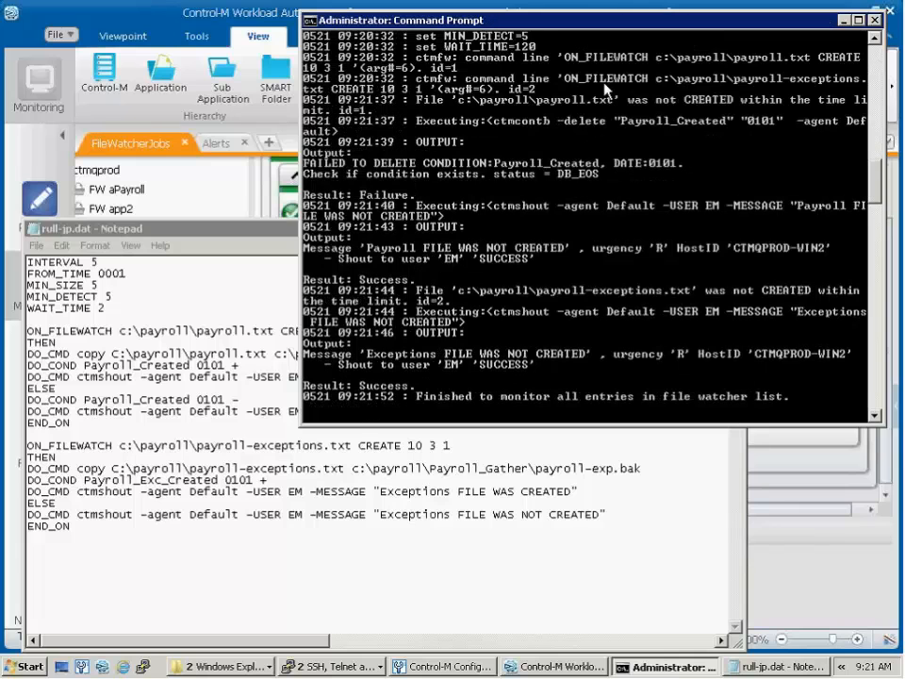
{"action": "scroll", "coordinate": [606, 92], "scroll_direction": "up", "scroll_amount": 3}
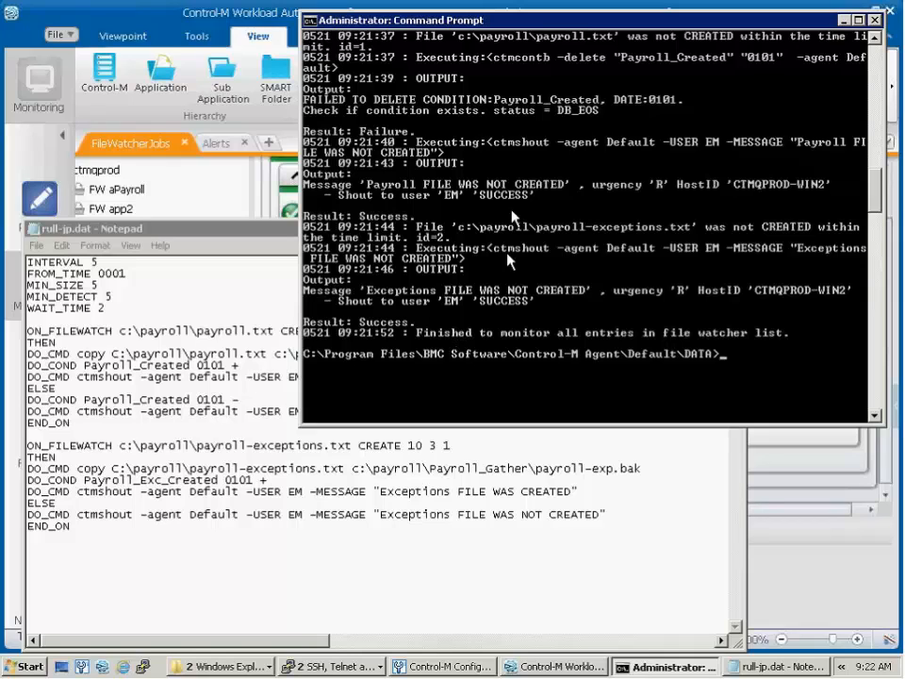
{"action": "scroll", "coordinate": [507, 258], "scroll_direction": "up", "scroll_amount": 1}
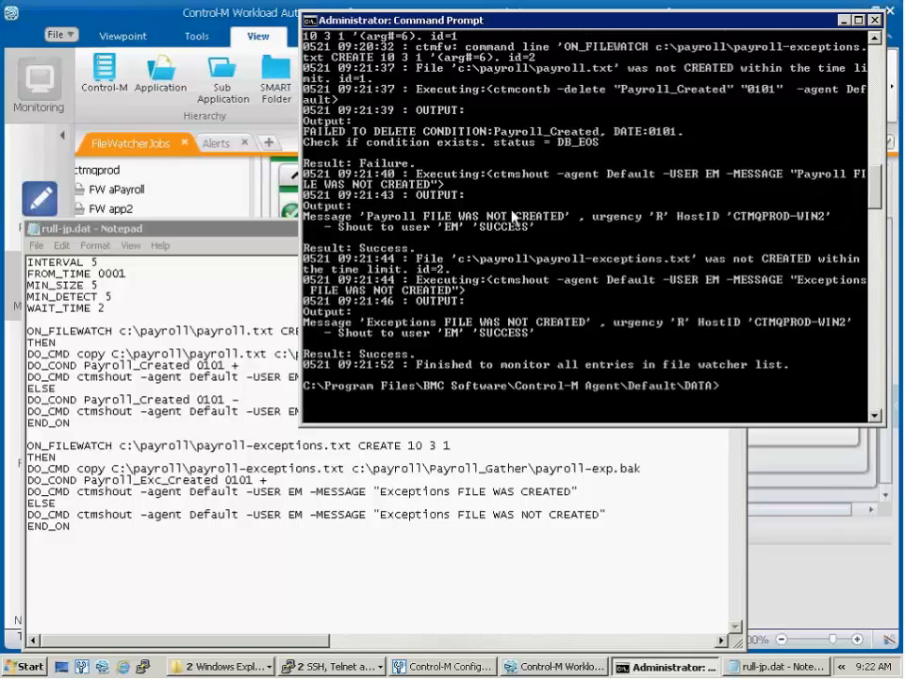